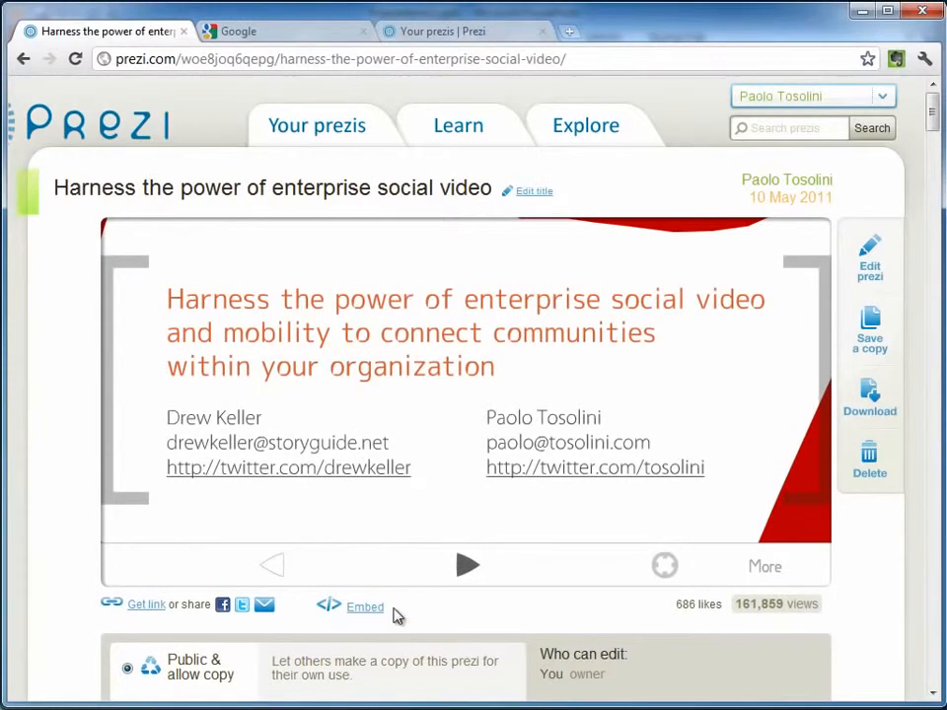
# - Start the enterprise social video prezi and examine the photos hidden inside the dotted red ENTERPRISE lettering
pyautogui.click(464, 564)
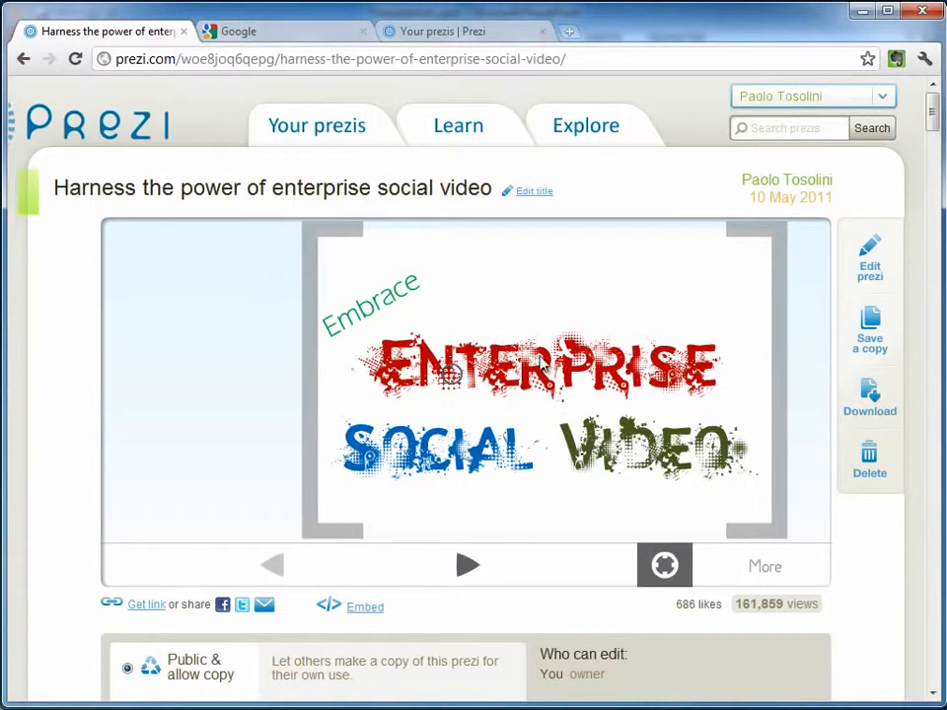
pyautogui.scroll(5, 540, 363)
pyautogui.scroll(5, 541, 363)
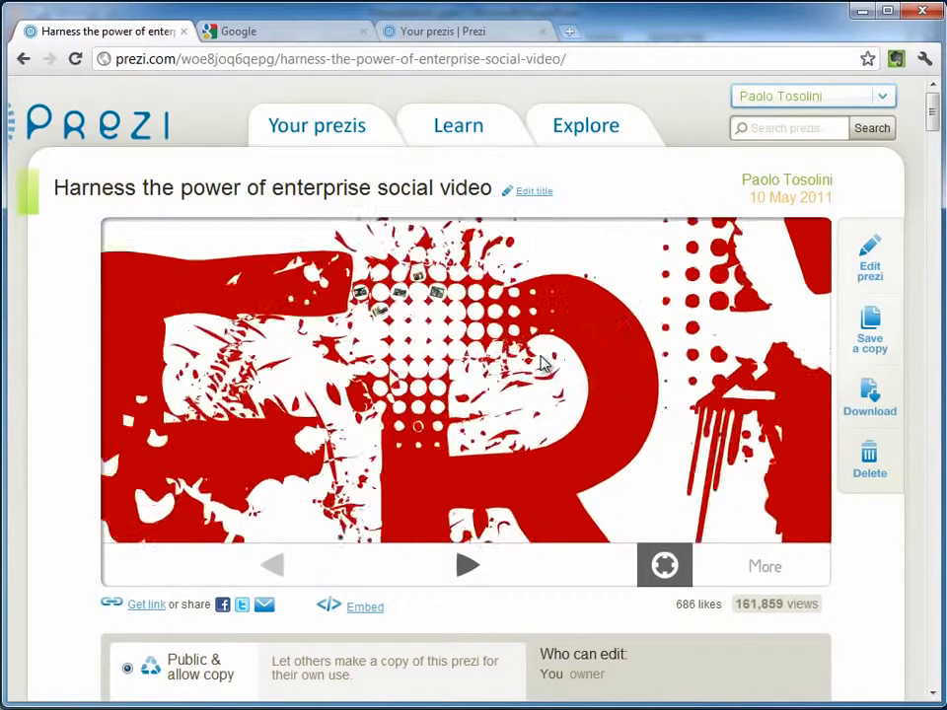
pyautogui.moveTo(382, 299); pyautogui.dragTo(508, 399)
pyautogui.scroll(5, 508, 400)
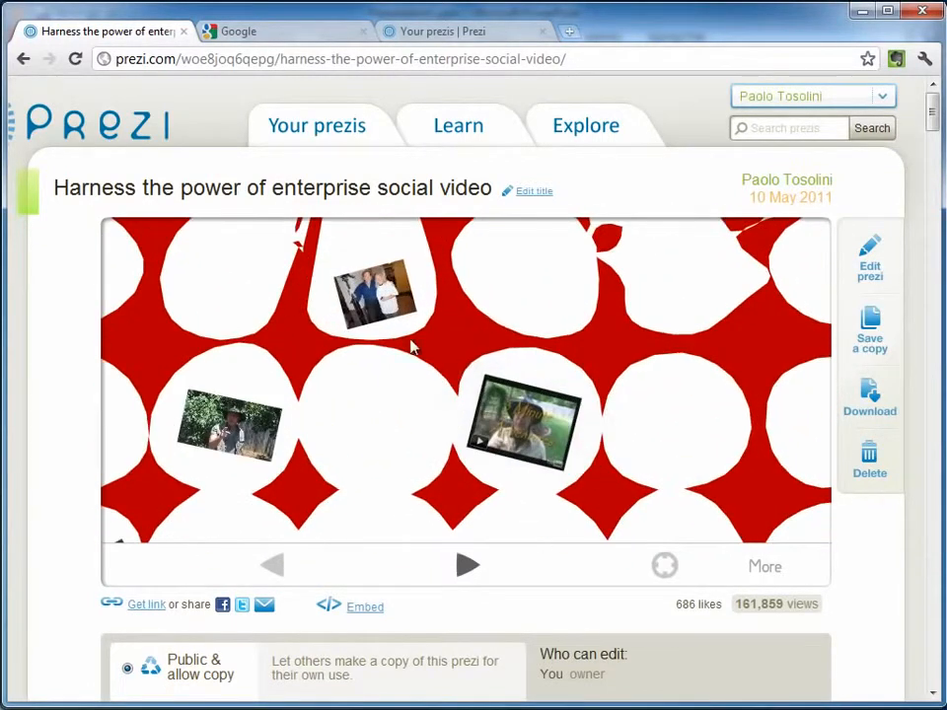
pyautogui.click(357, 286)
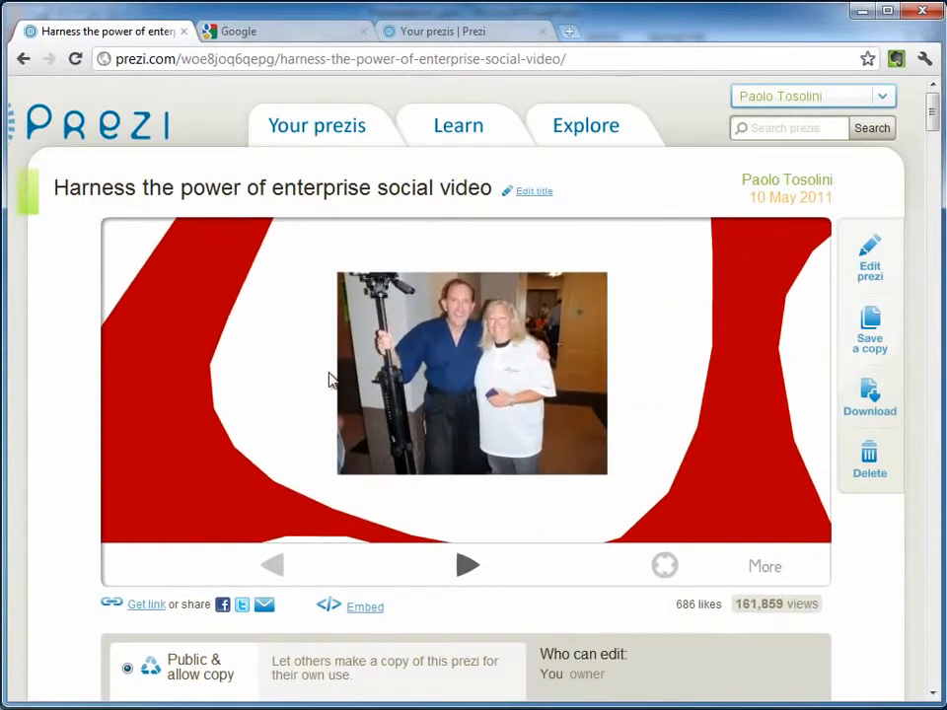
pyautogui.scroll(-3, 299, 398)
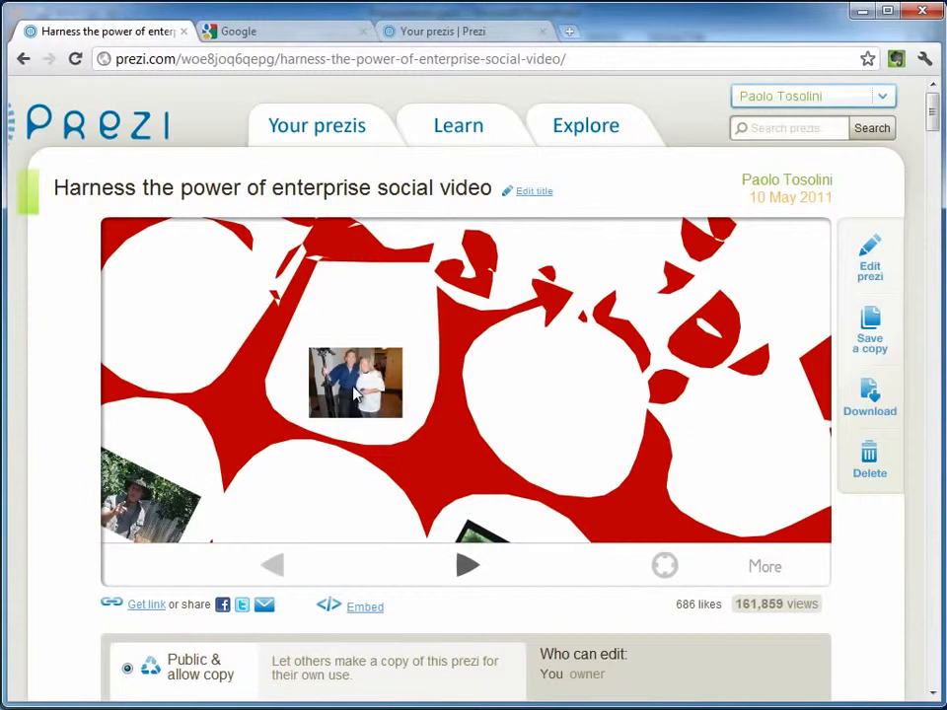
# - Search Google for "cool fonts free" and open the urbanfonts.com result
pyautogui.click(268, 33)
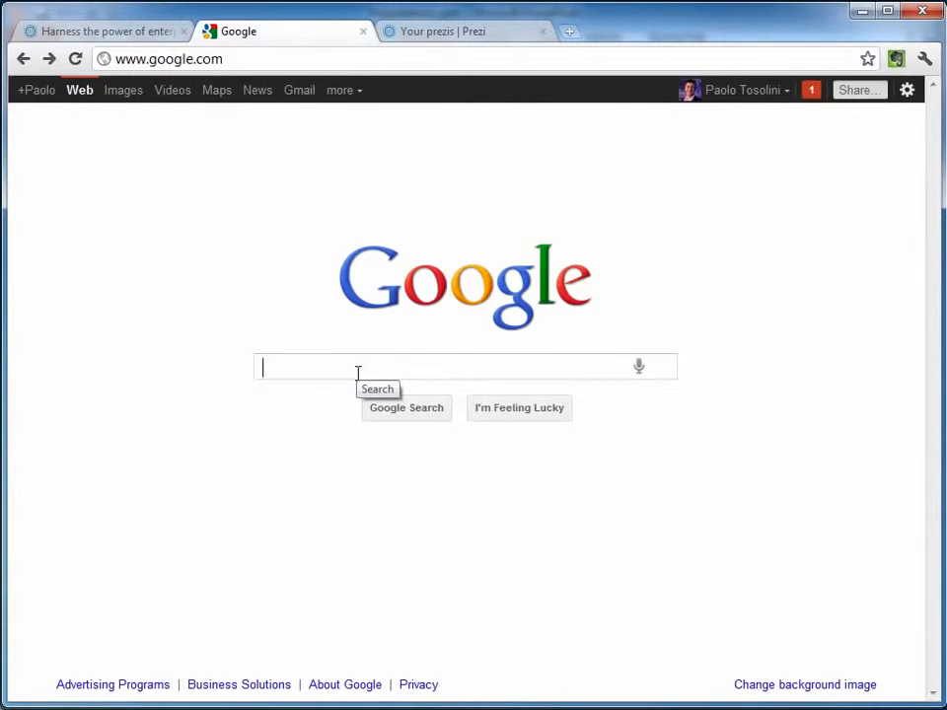
pyautogui.write('cool')
pyautogui.press('Tab')
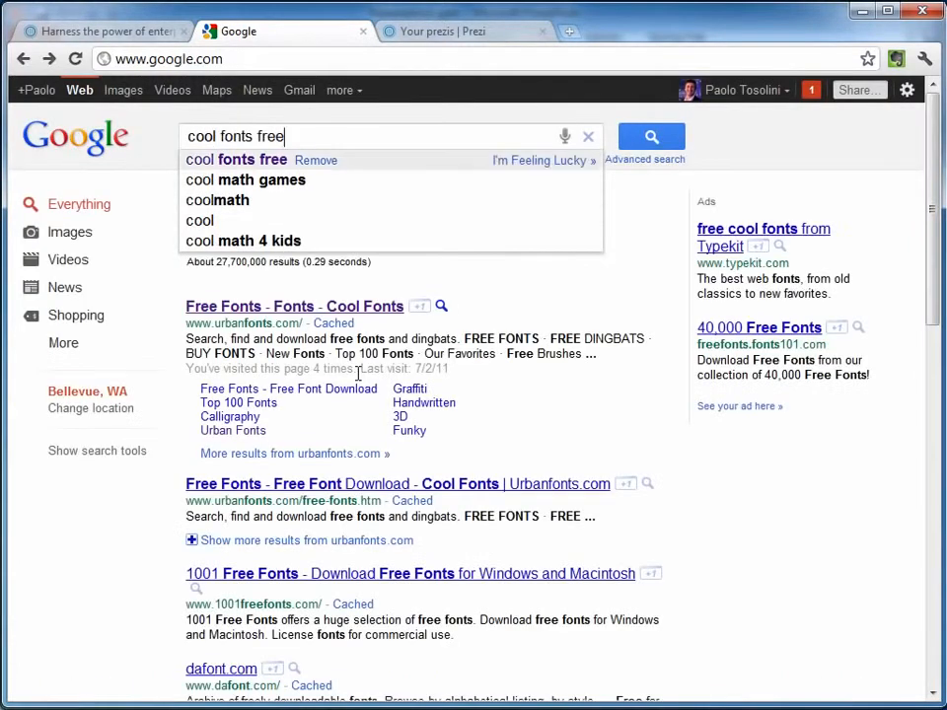
pyautogui.click(240, 159)
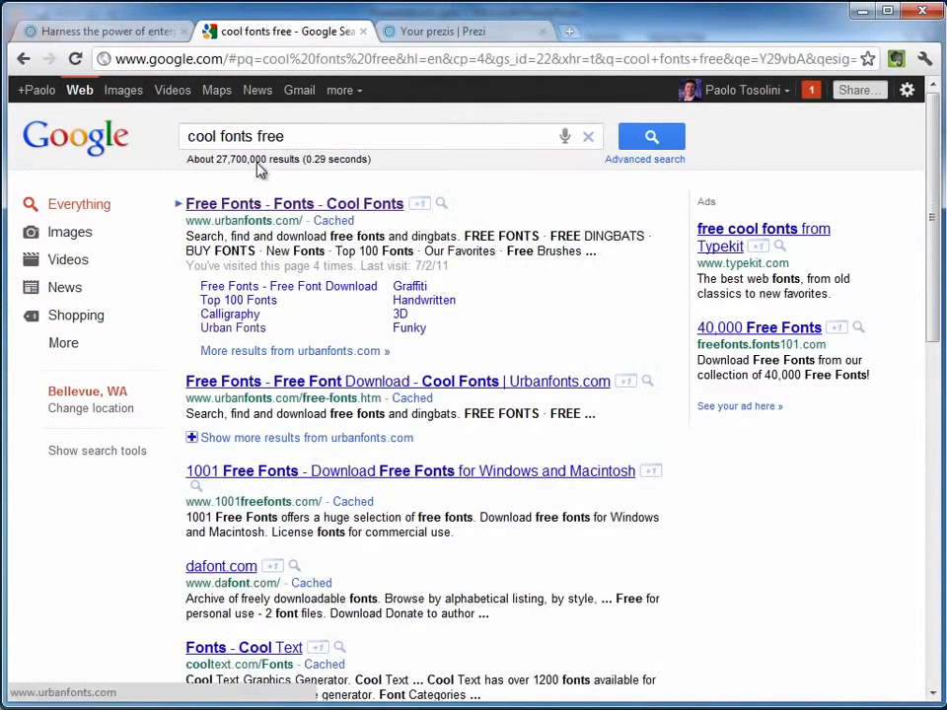
pyautogui.click(309, 207)
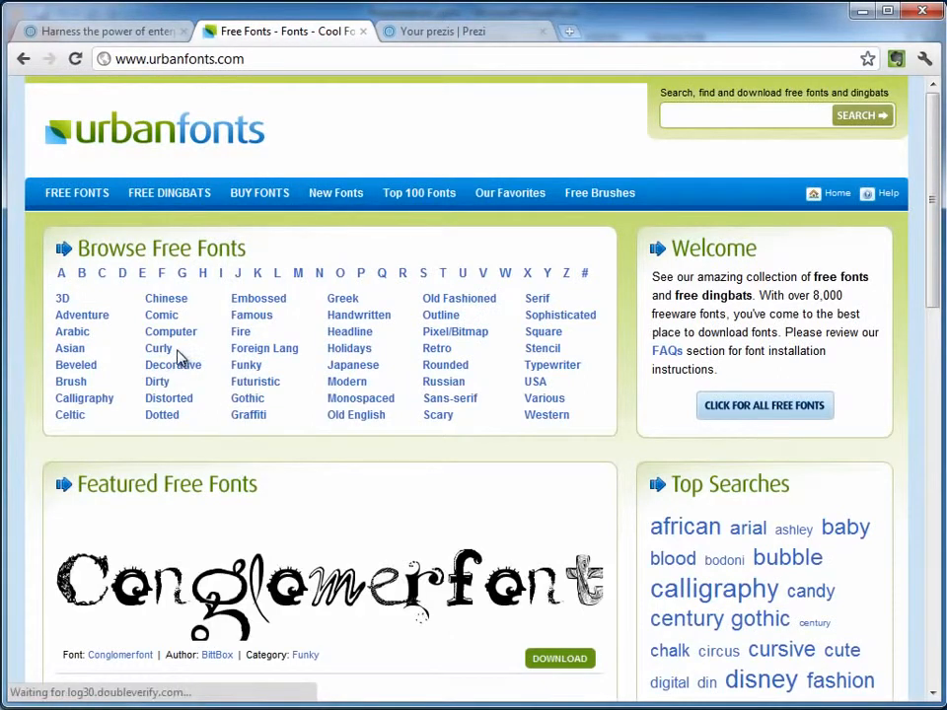
# - Search the Urban Fonts site for "trashco" and open the Trashco font's page
pyautogui.scroll(-3, 228, 517)
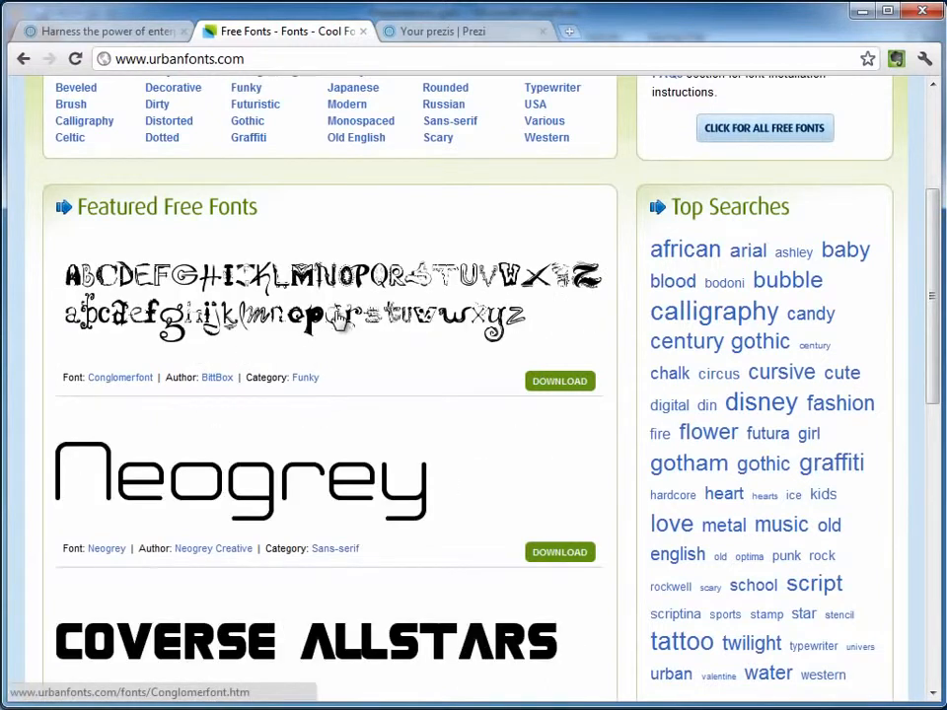
pyautogui.scroll(3, 326, 333)
pyautogui.click(697, 116)
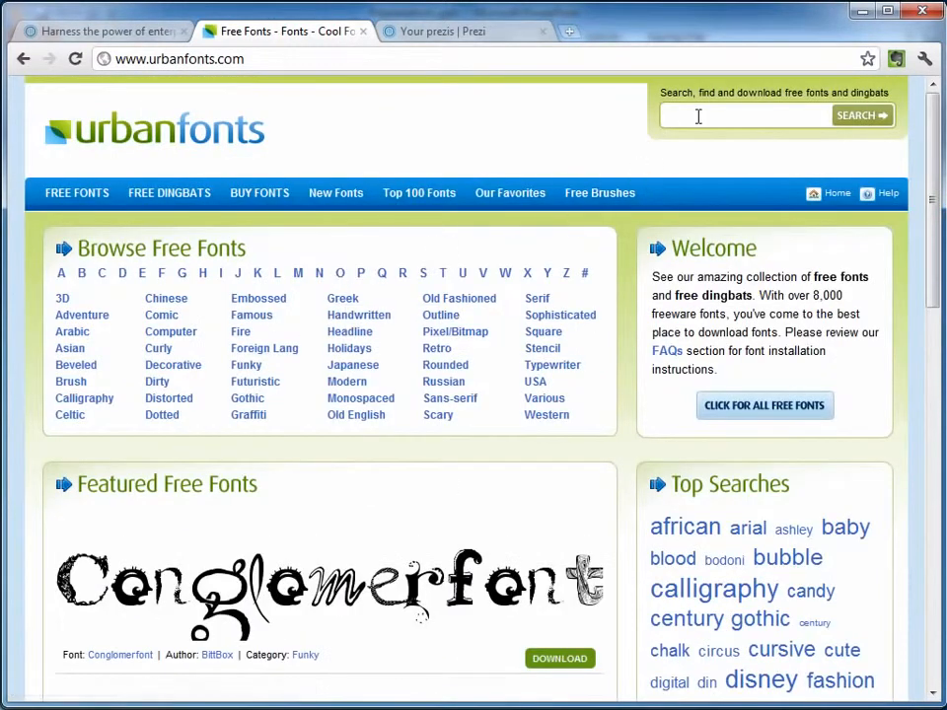
pyautogui.write('trashco')
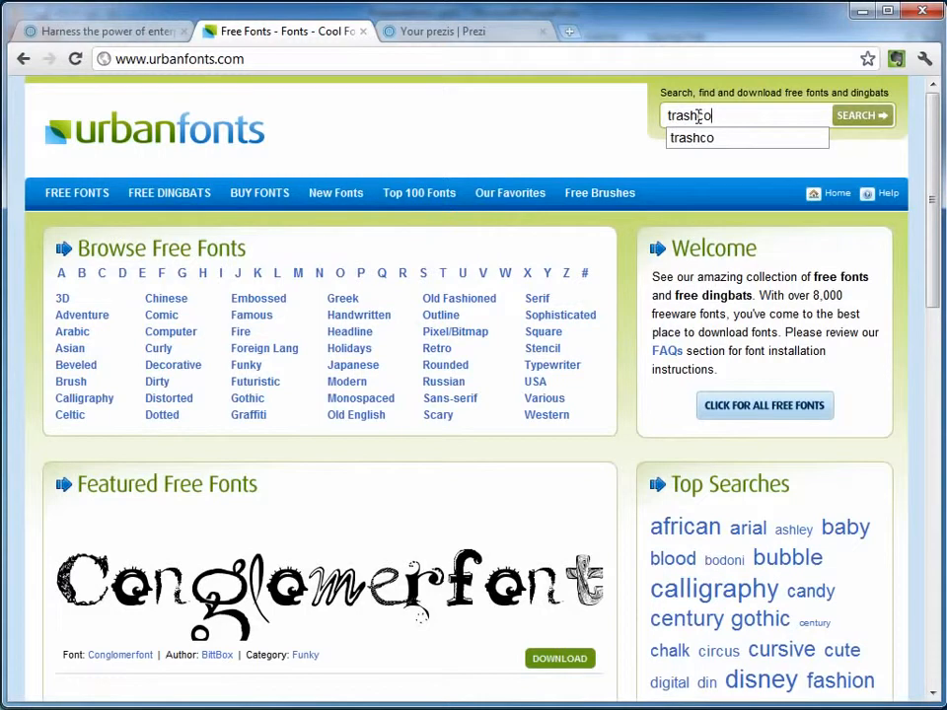
pyautogui.press('Return')
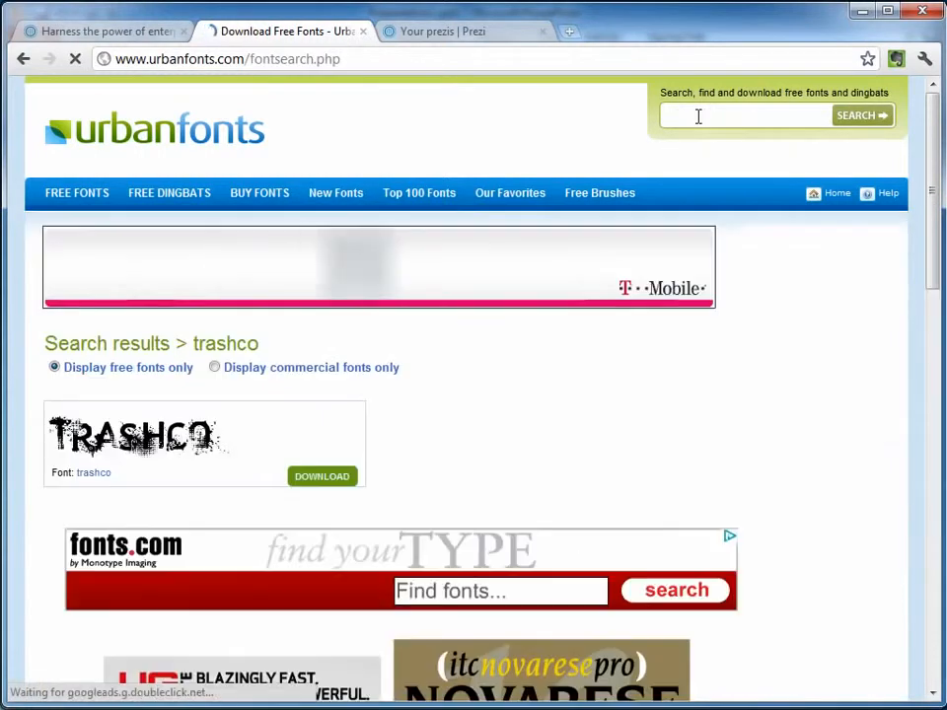
pyautogui.click(149, 451)
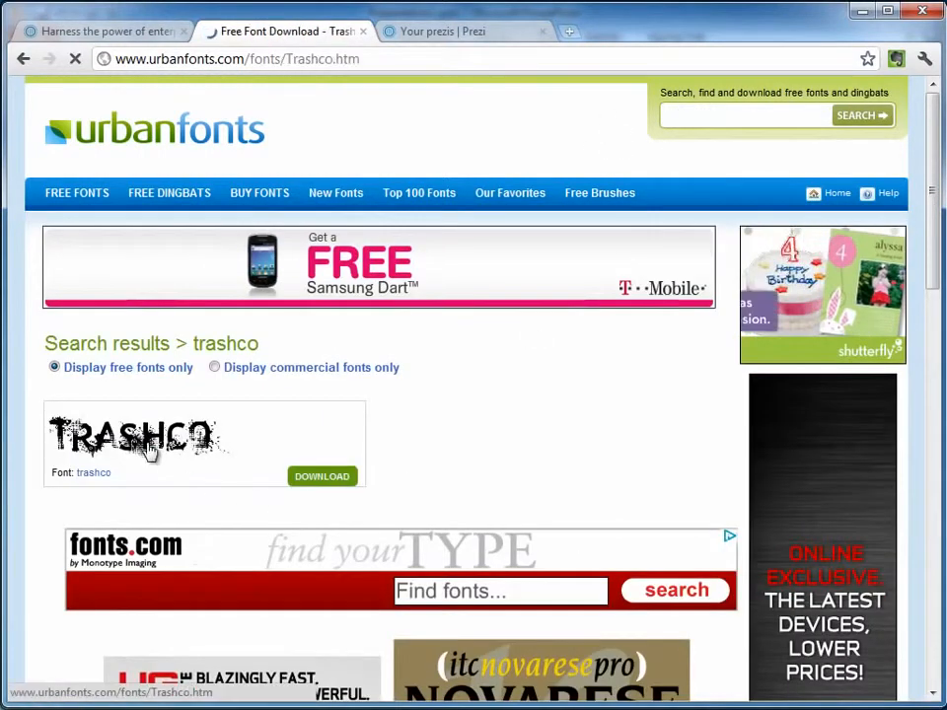
# - Look over the Trashco character set and download the font
pyautogui.scroll(-3, 117, 555)
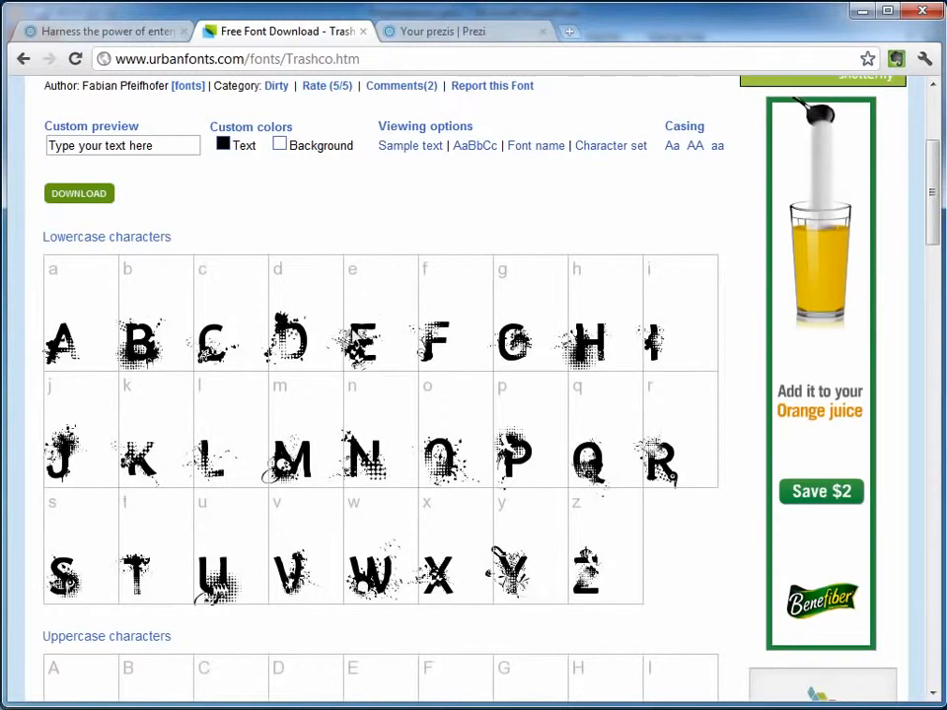
pyautogui.scroll(3, 365, 320)
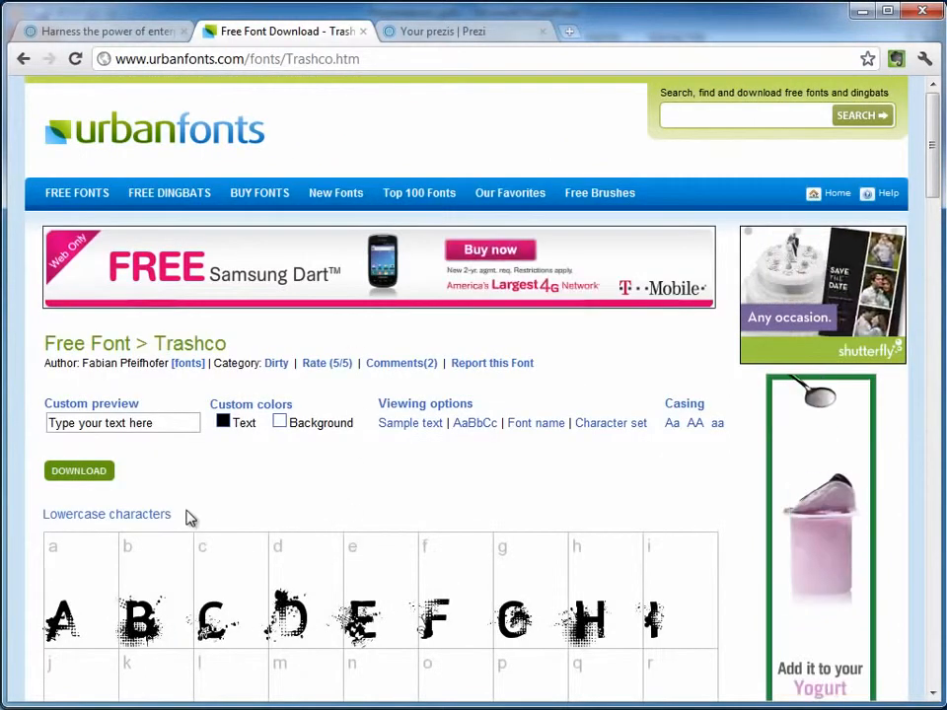
pyautogui.click(79, 472)
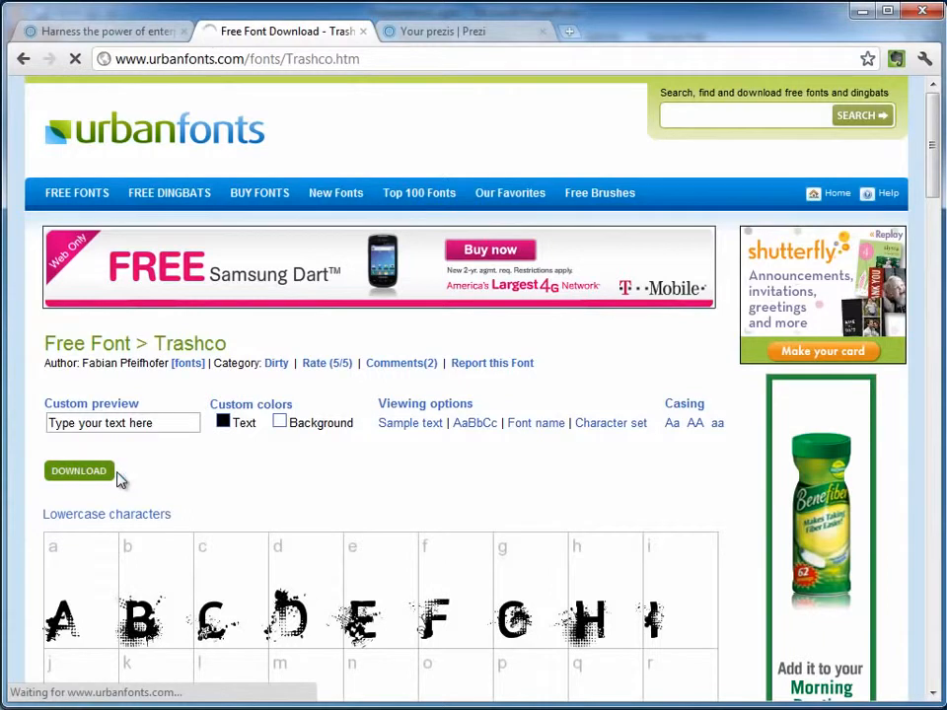
# - Open the downloaded trashco.zip and read the usage terms in trashco_Readme.txt
pyautogui.click(92, 696)
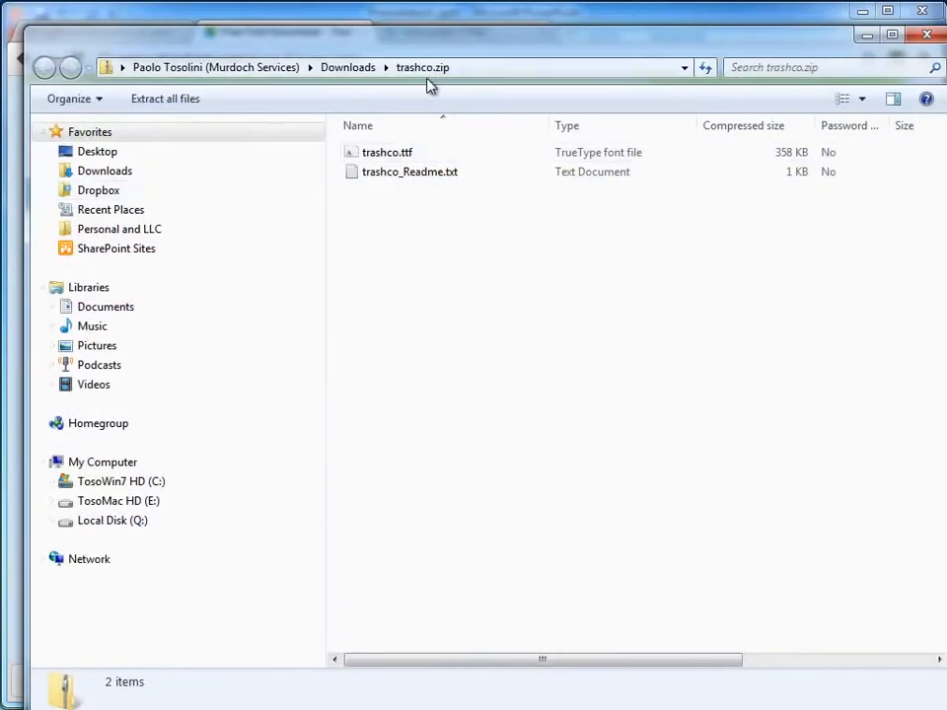
pyautogui.doubleClick(389, 176)
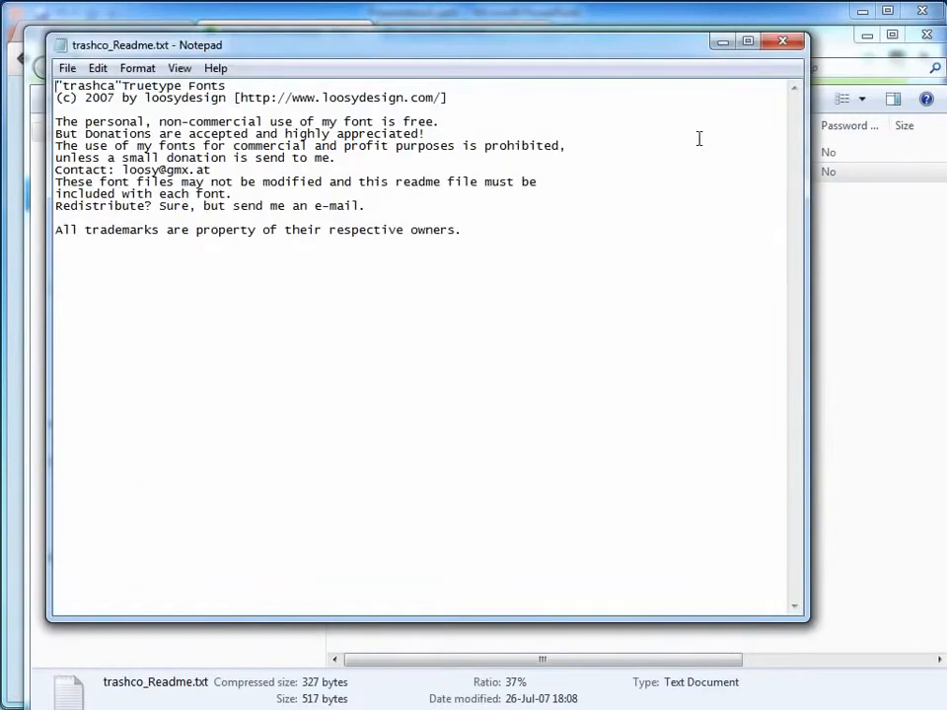
pyautogui.click(782, 42)
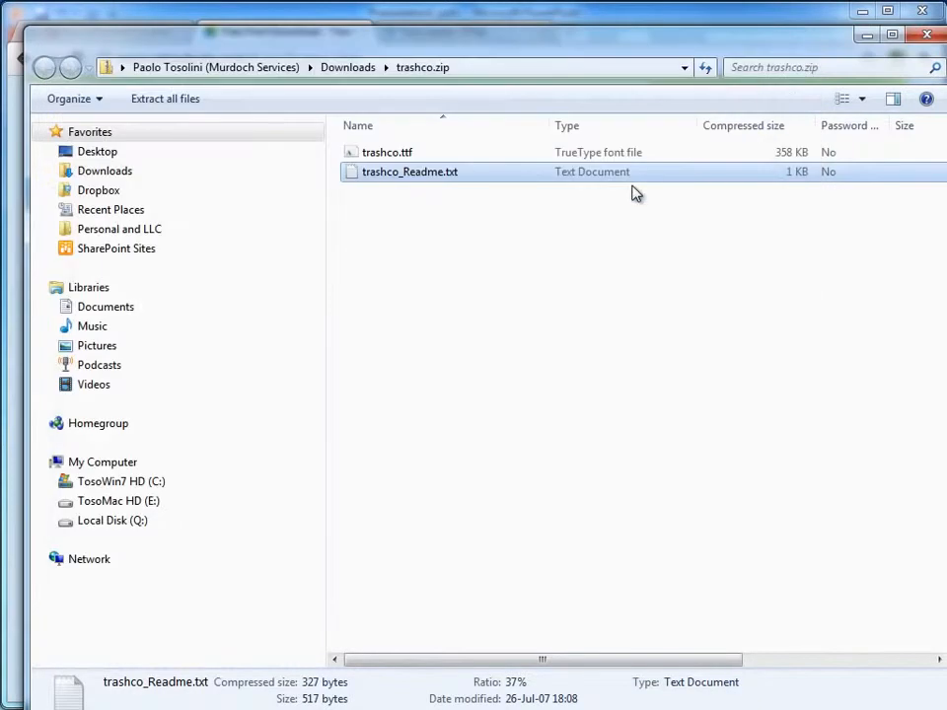
# - Copy trashco.ttf out of the zip archive into the Downloads folder
pyautogui.rightClick(381, 158)
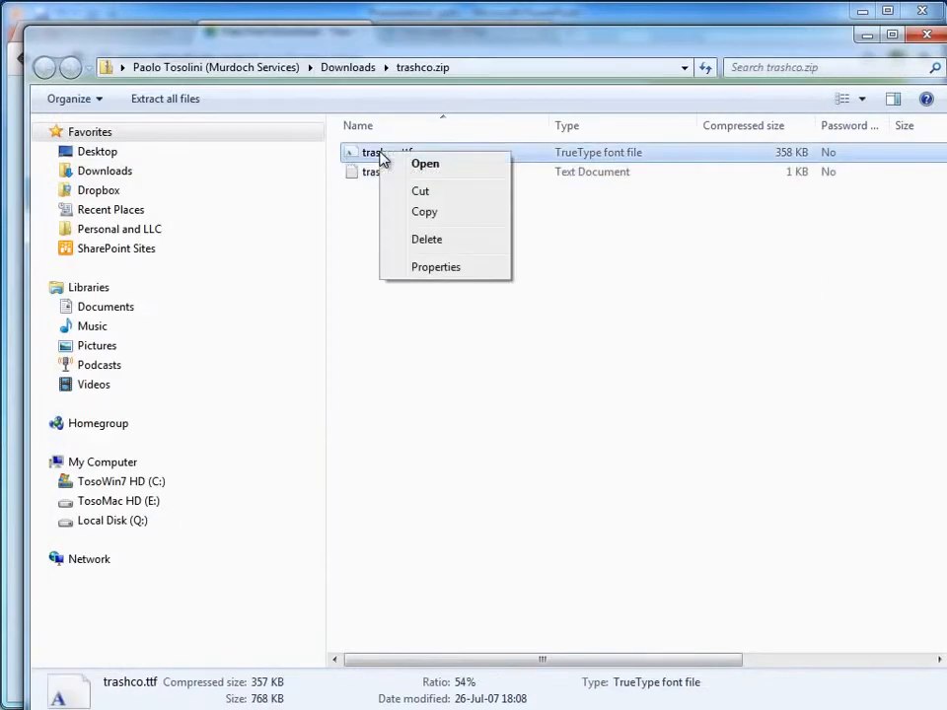
pyautogui.click(423, 213)
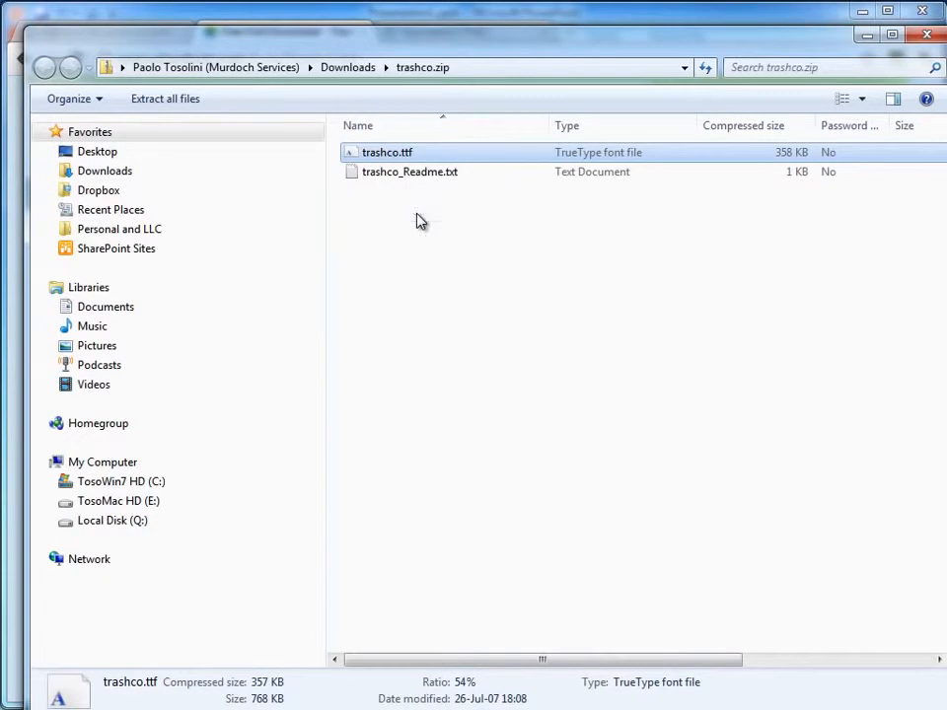
pyautogui.click(355, 67)
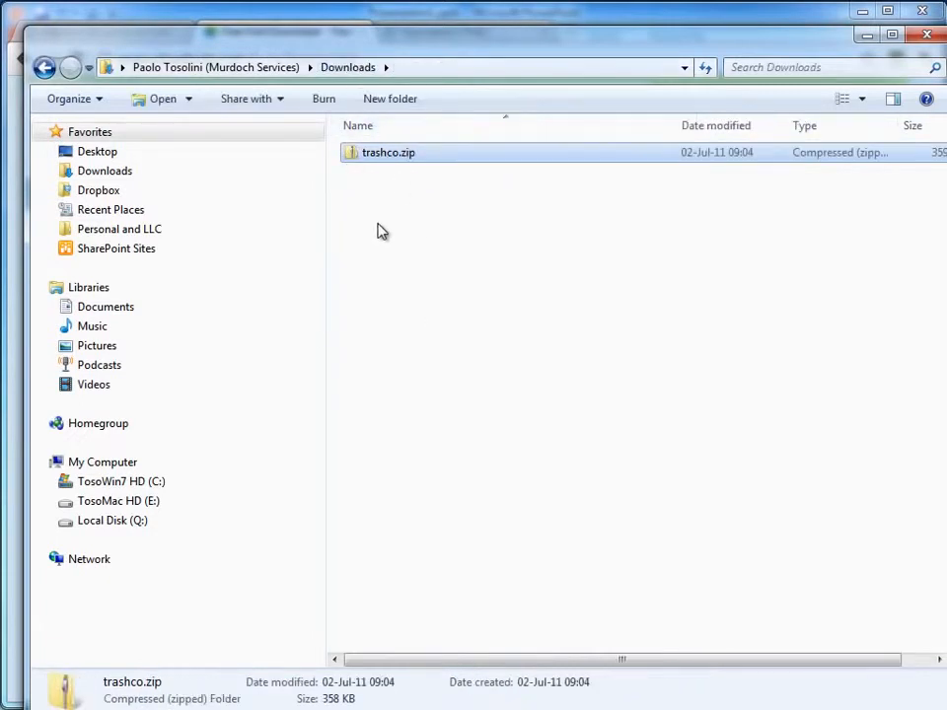
pyautogui.rightClick(376, 217)
pyautogui.click(414, 342)
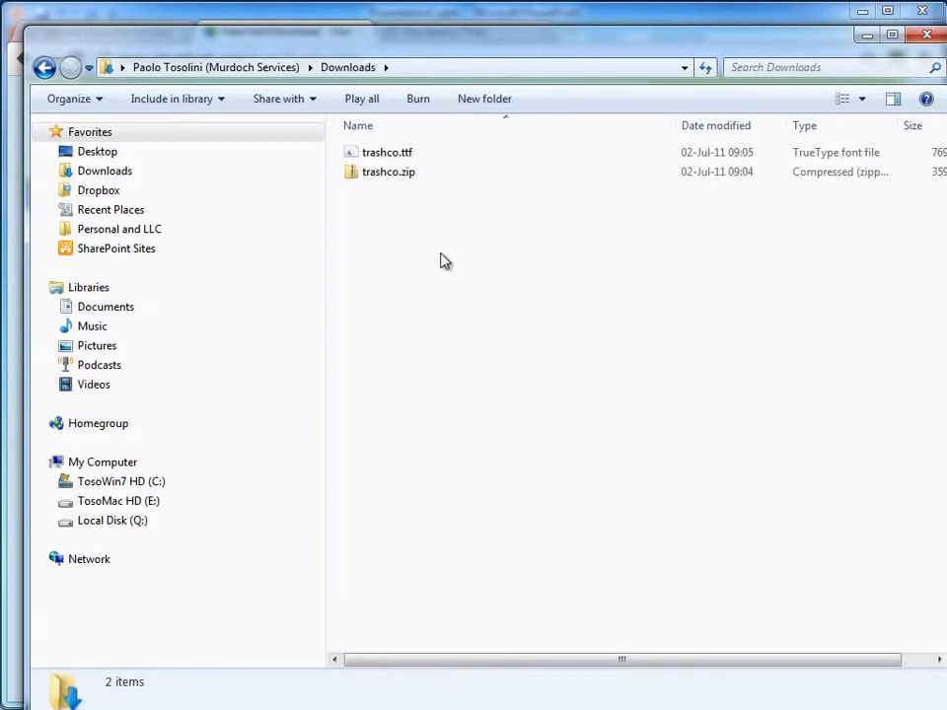
# - Install the trashco.ttf font from the Downloads folder, replacing the already installed version
pyautogui.rightClick(390, 159)
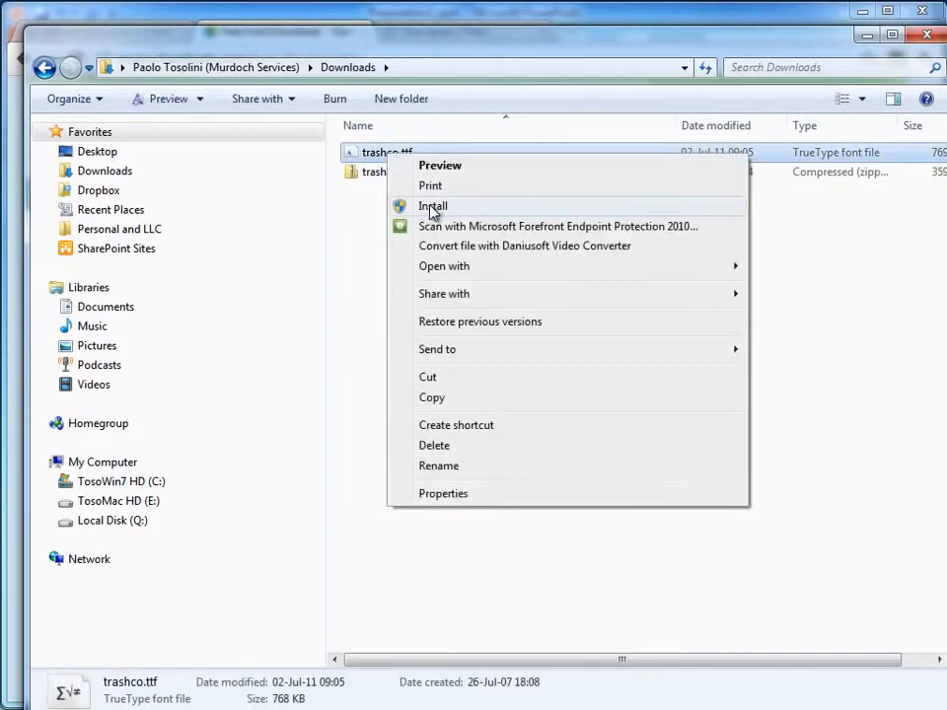
pyautogui.click(431, 207)
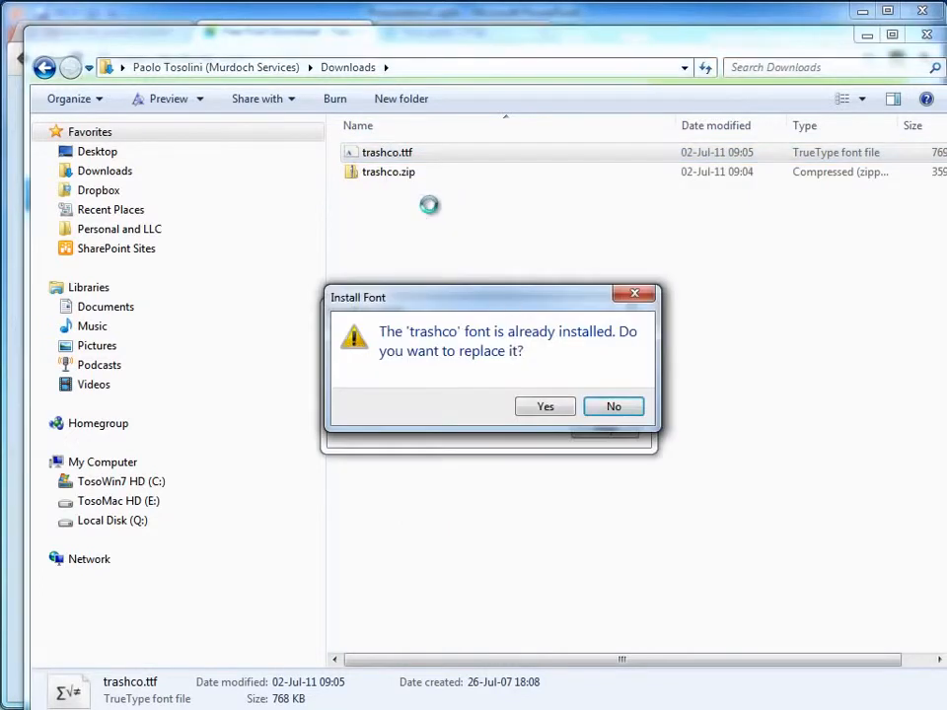
pyautogui.moveTo(487, 400); pyautogui.dragTo(503, 478)
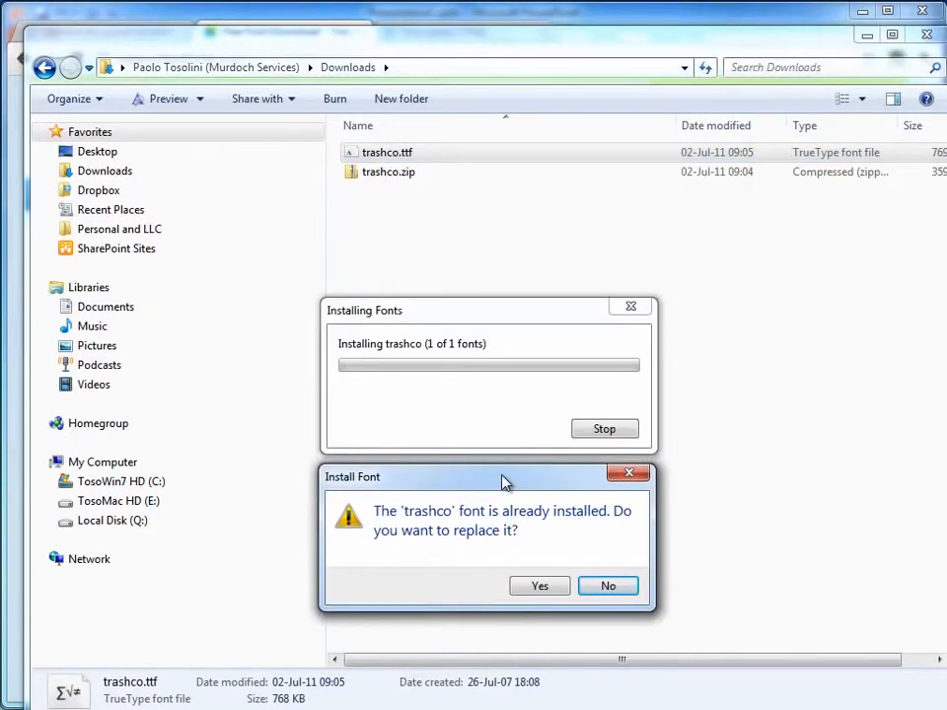
pyautogui.click(546, 588)
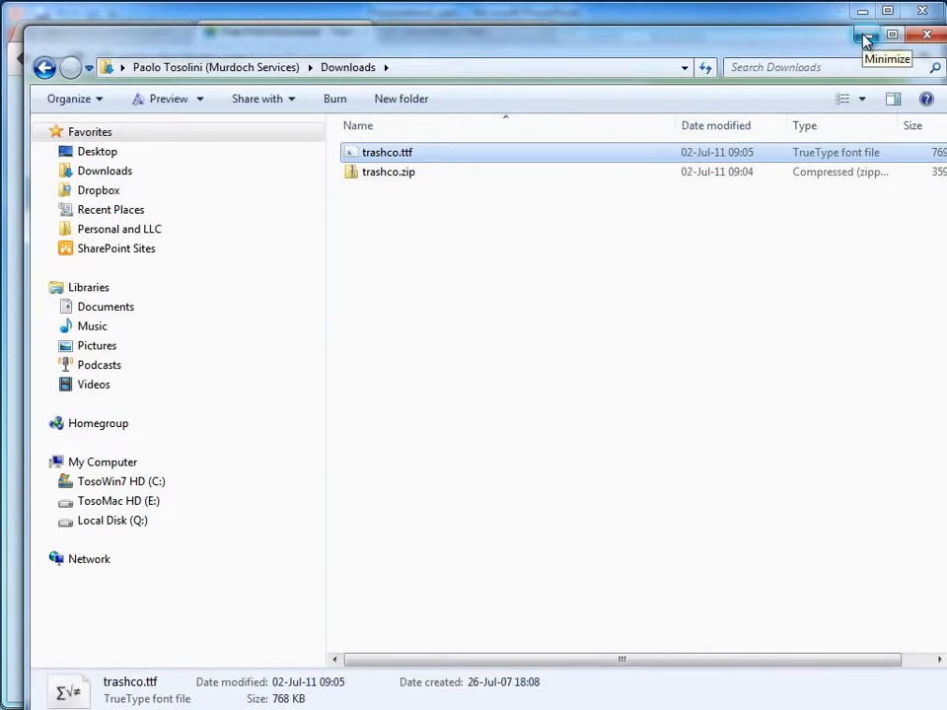
# - Switch to PowerPoint and enter the slide title "I love Prezi" on two lines, with "Prezi" on the second
pyautogui.hotkey('alt', 'Tab')
pyautogui.hotkey('alt', 'Tab')
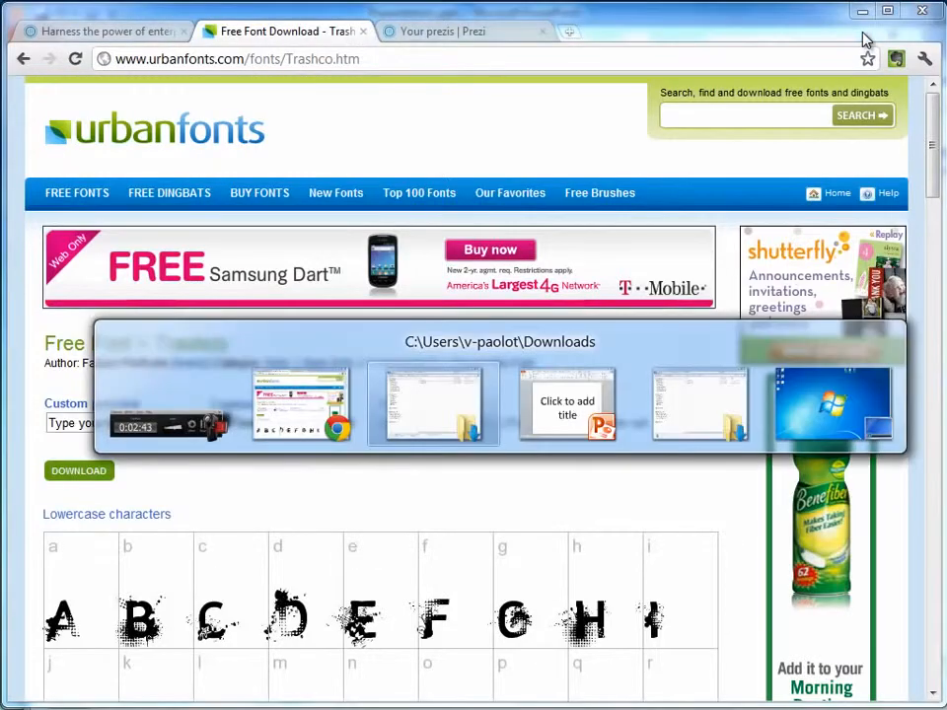
pyautogui.hotkey('alt', 'Tab')
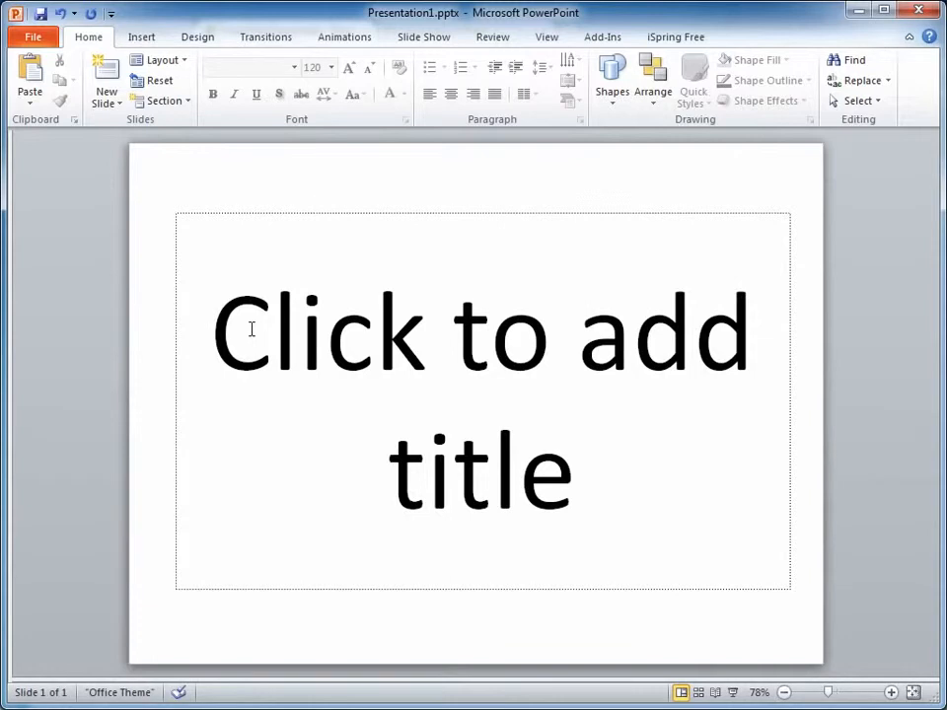
pyautogui.click(317, 339)
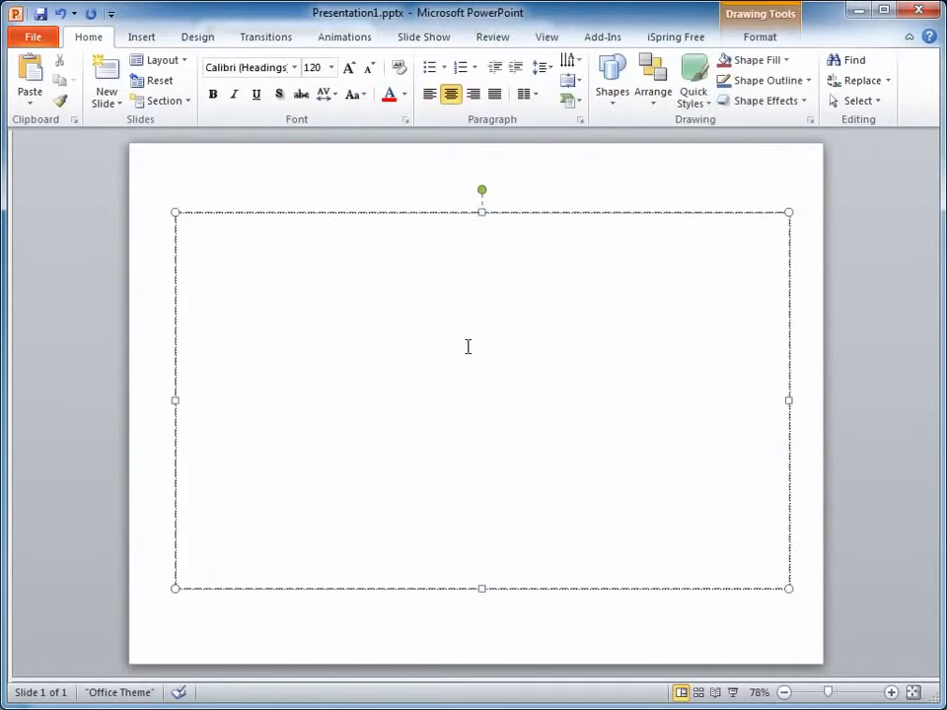
pyautogui.write('I love')
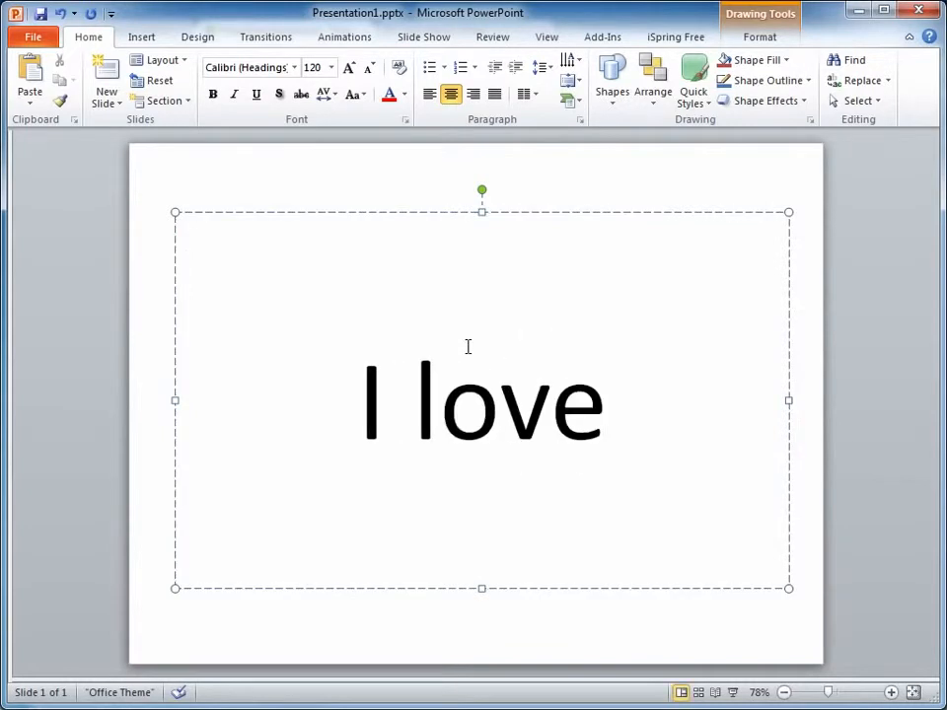
pyautogui.press('Return')
pyautogui.write('Prezi')
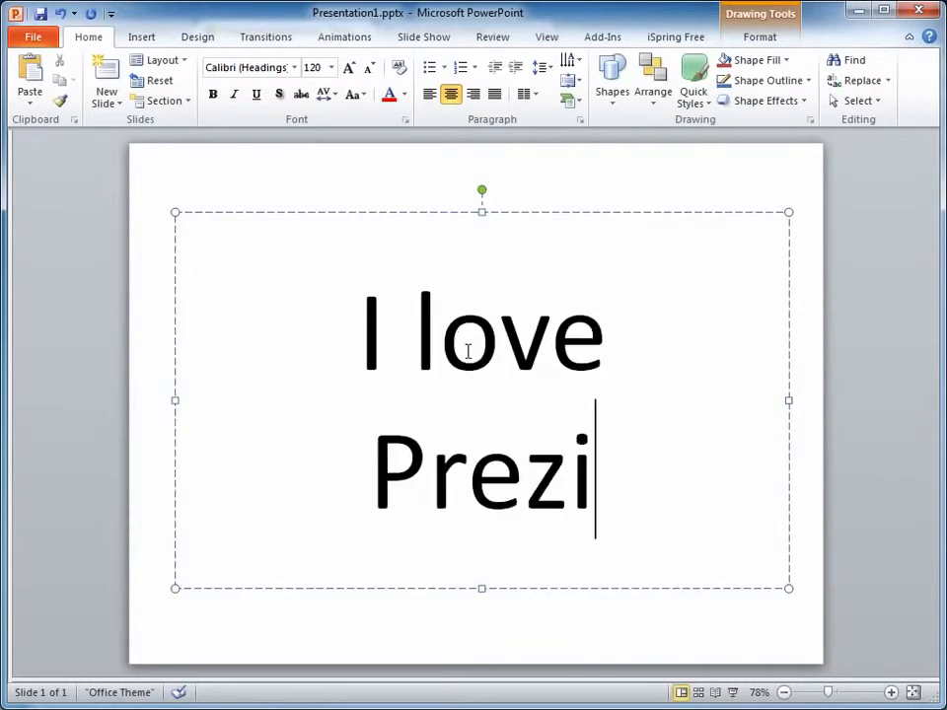
# - Apply the trashco font to the whole "I love Prezi" title text
pyautogui.moveTo(357, 334); pyautogui.dragTo(517, 415)
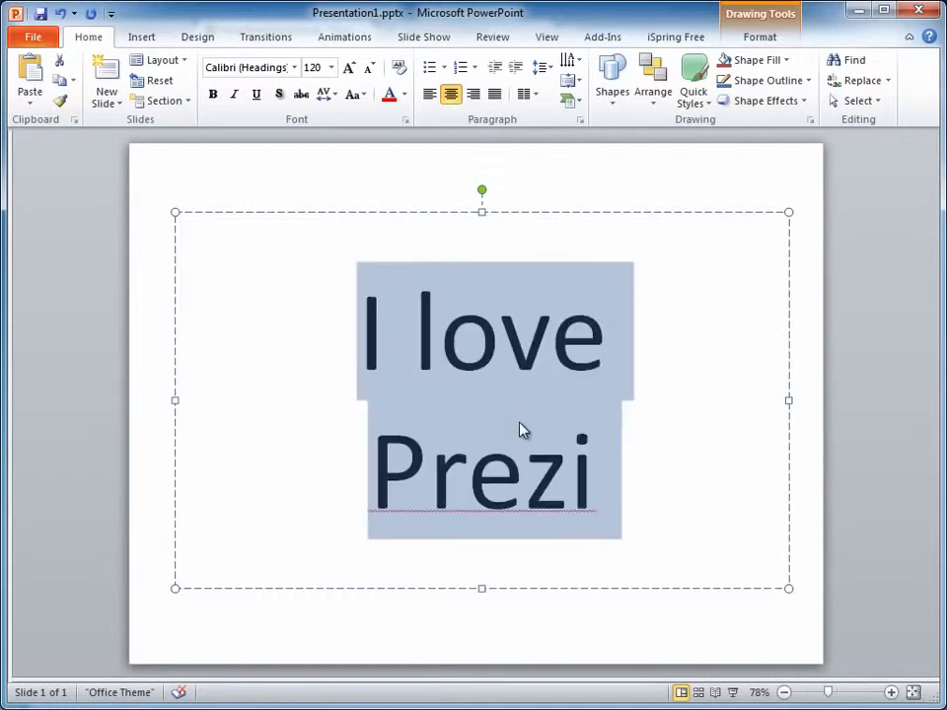
pyautogui.click(295, 68)
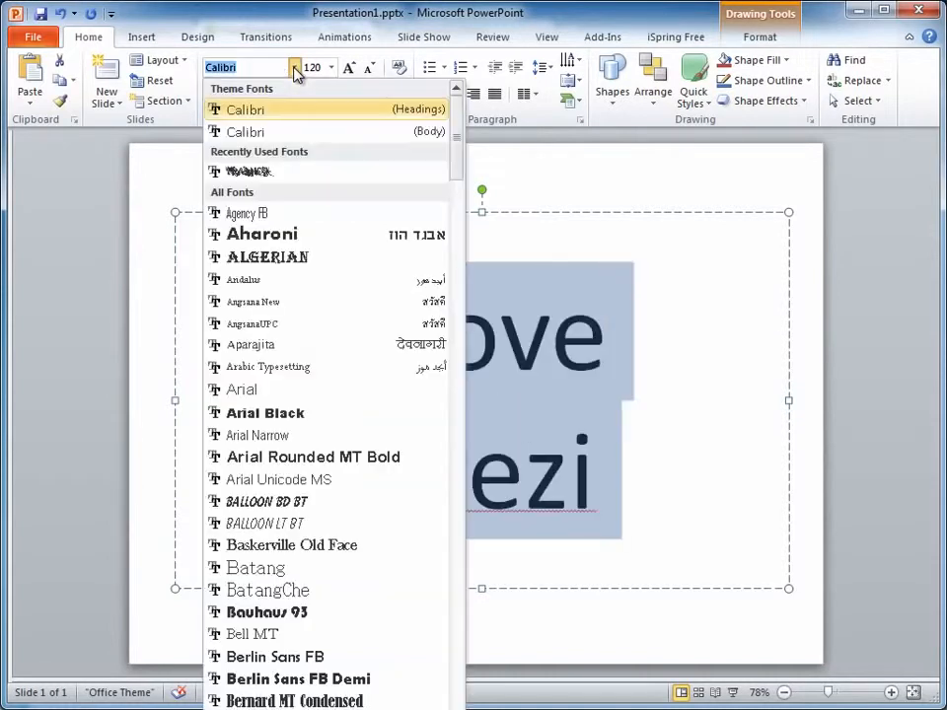
pyautogui.click(255, 174)
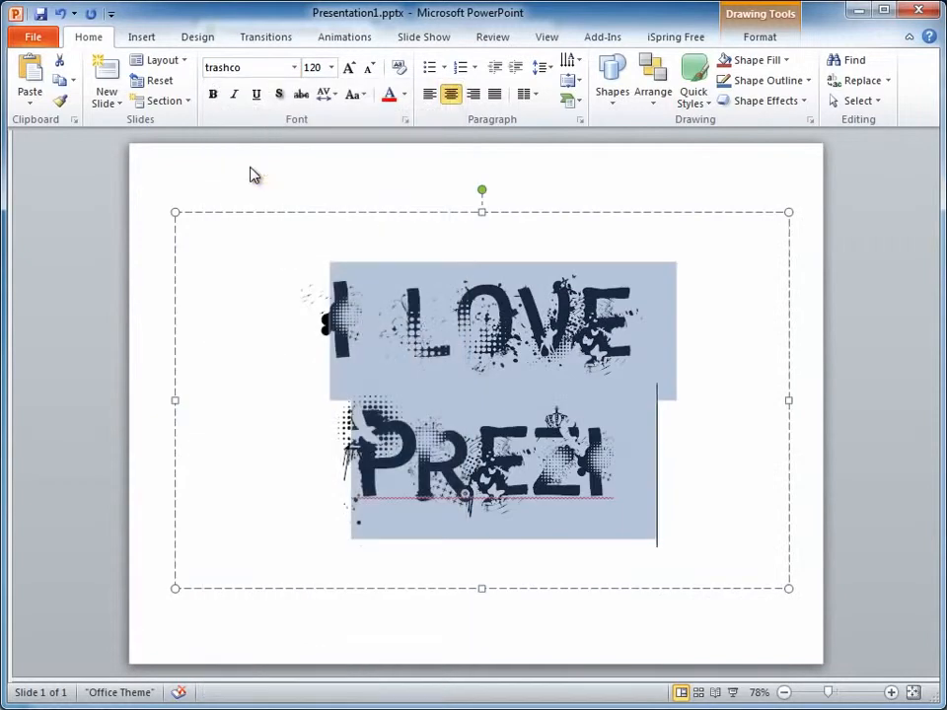
pyautogui.click(646, 347)
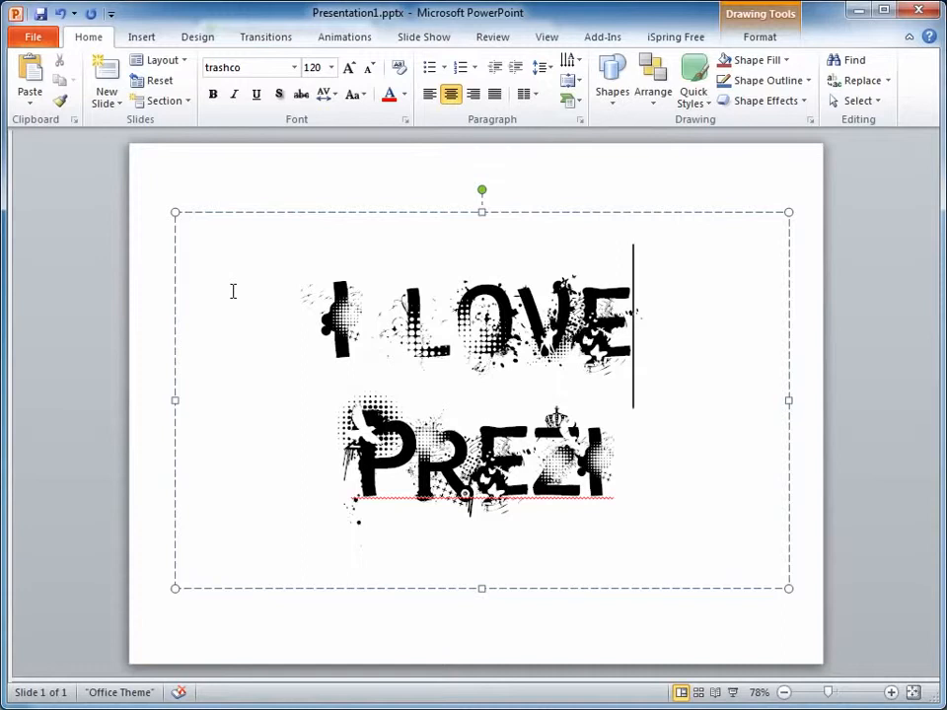
# - Save the slide as Presentation1.pdf in PDF format in the Downloads folder
pyautogui.click(34, 39)
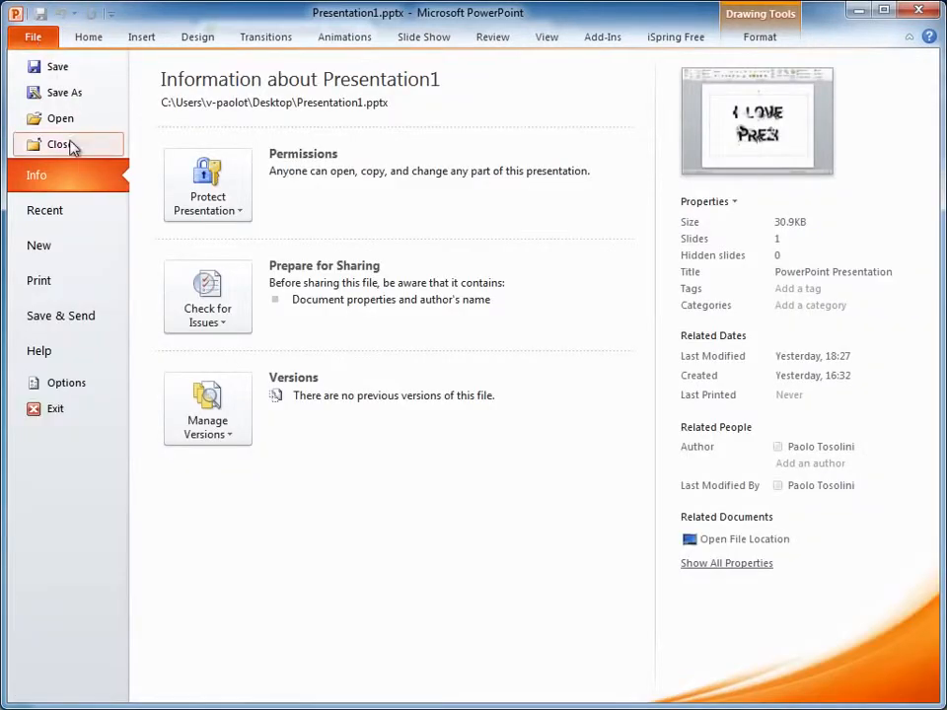
pyautogui.click(49, 93)
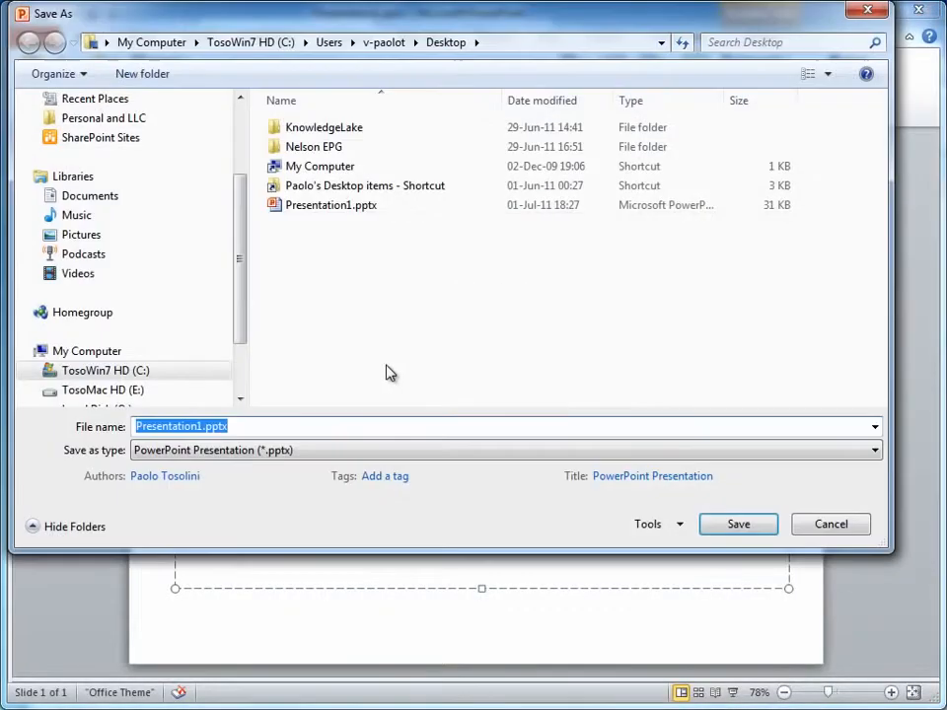
pyautogui.click(875, 452)
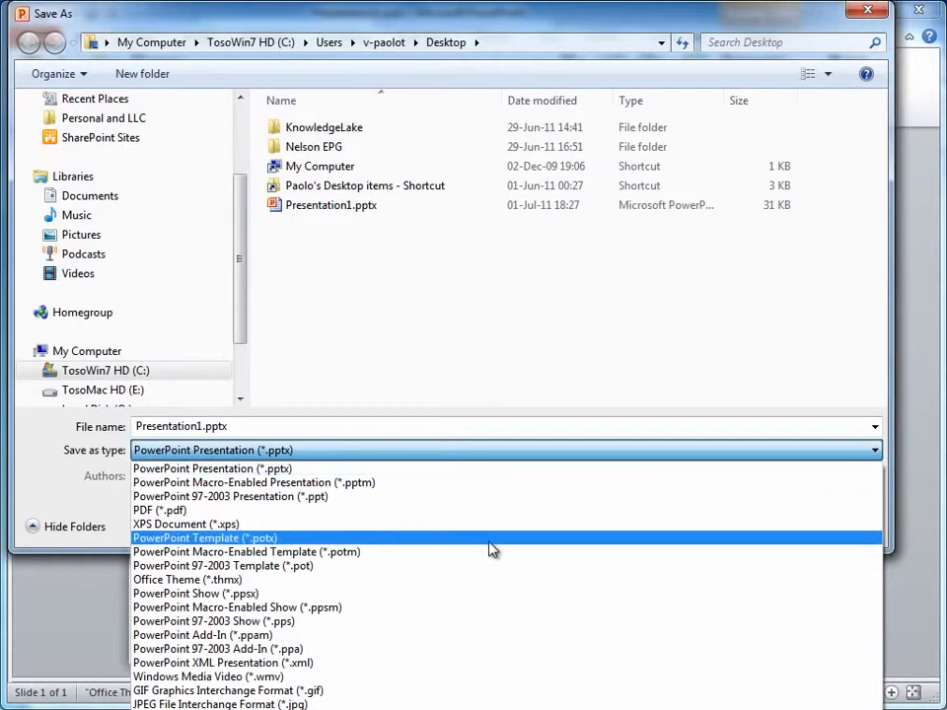
pyautogui.click(155, 511)
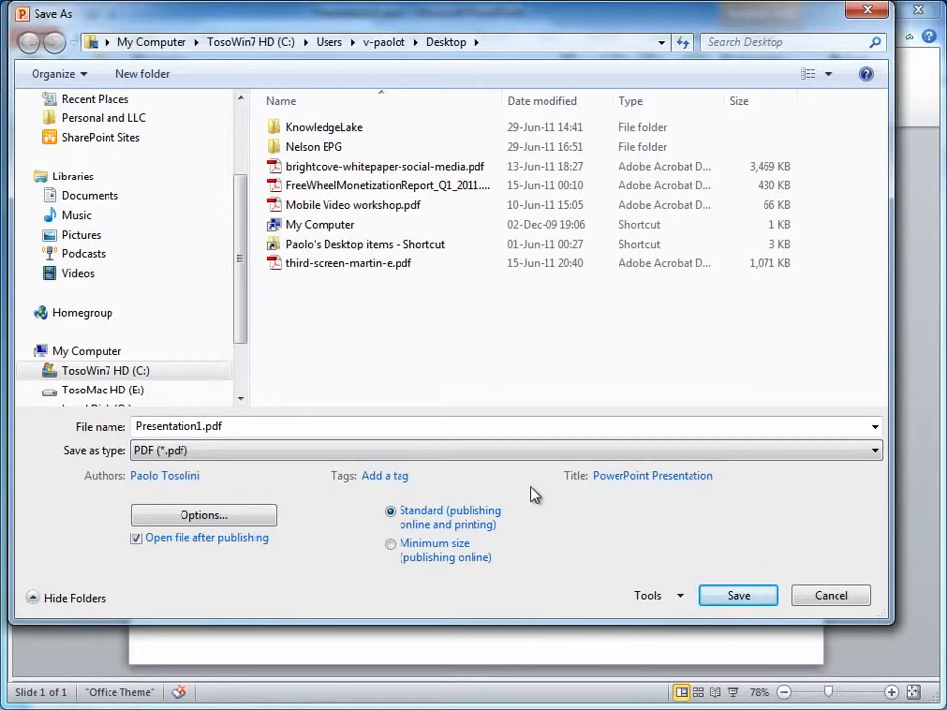
pyautogui.moveTo(247, 217); pyautogui.dragTo(238, 133)
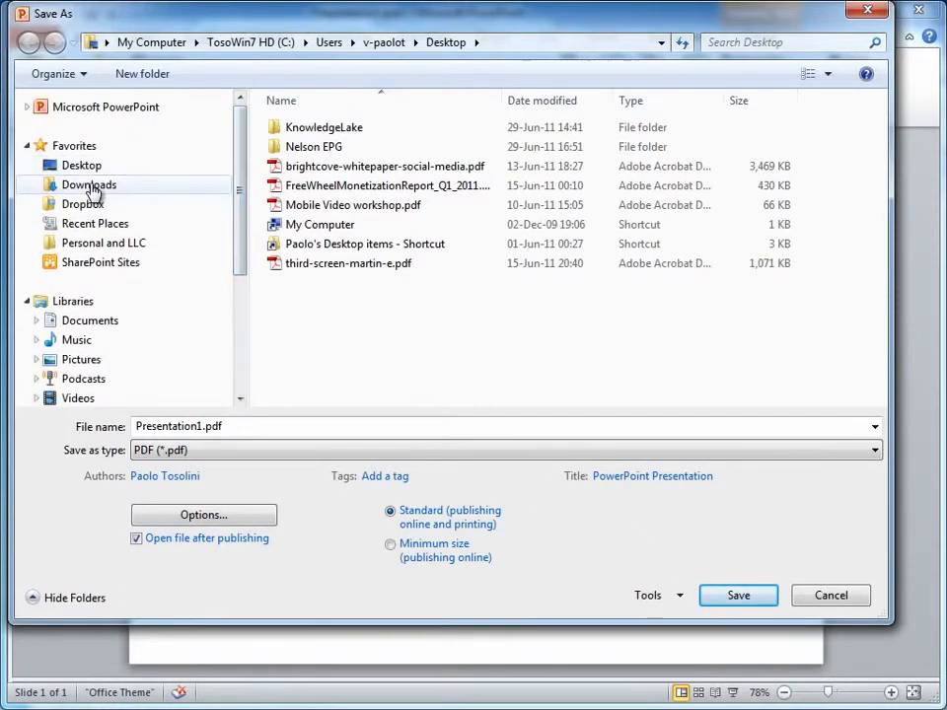
pyautogui.click(92, 187)
pyautogui.click(729, 598)
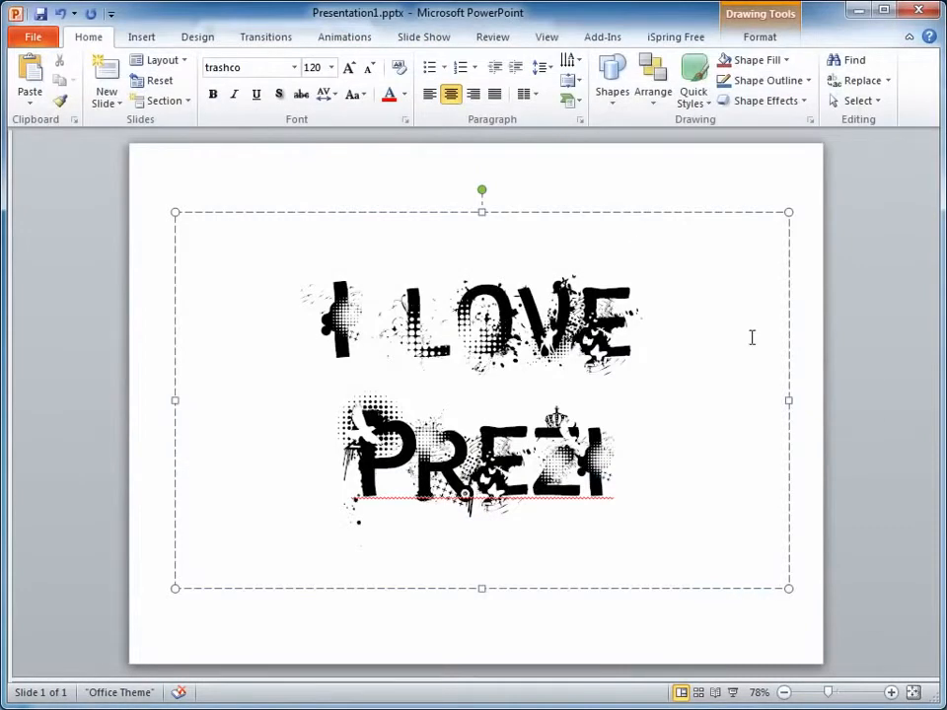
# - Bring the exported Presentation1.pdf fully into view in Adobe Reader, check the lettering, and put the window away
pyautogui.click(859, 18)
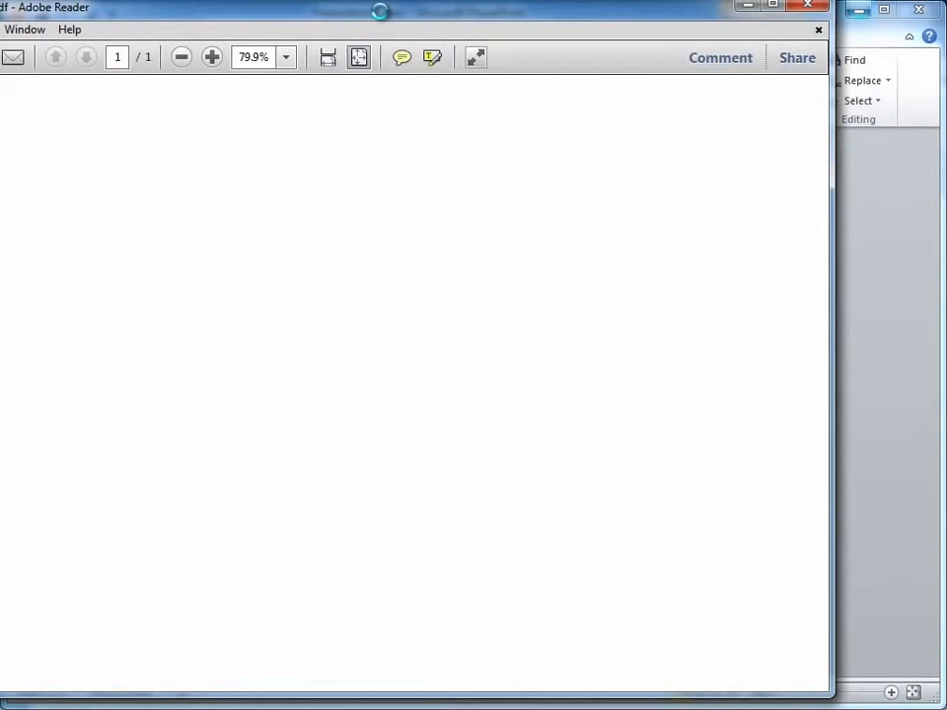
pyautogui.moveTo(383, 20); pyautogui.dragTo(491, 28)
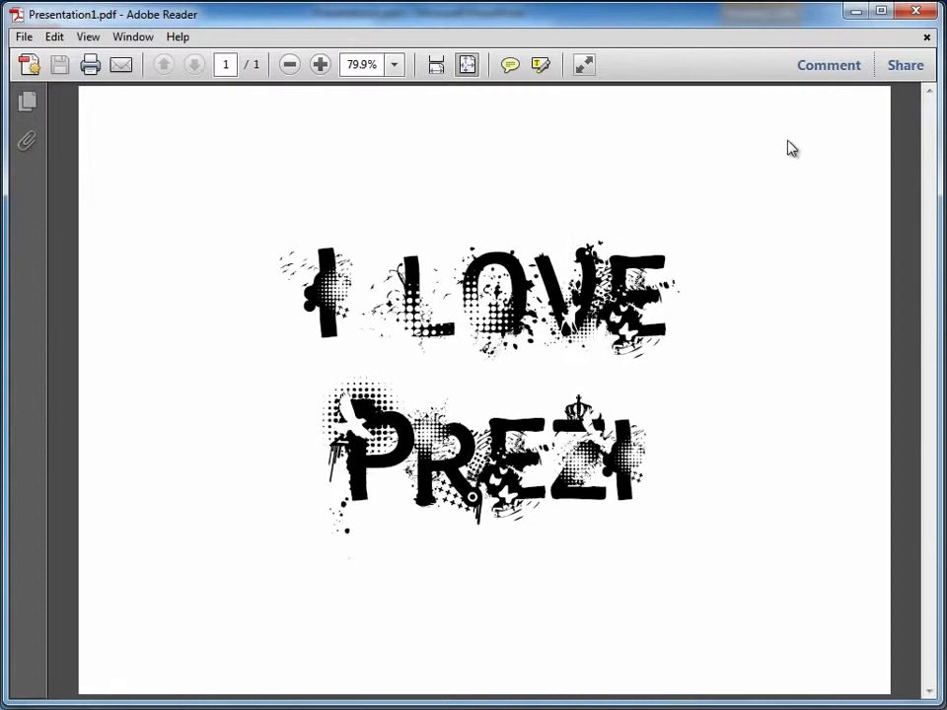
pyautogui.click(853, 14)
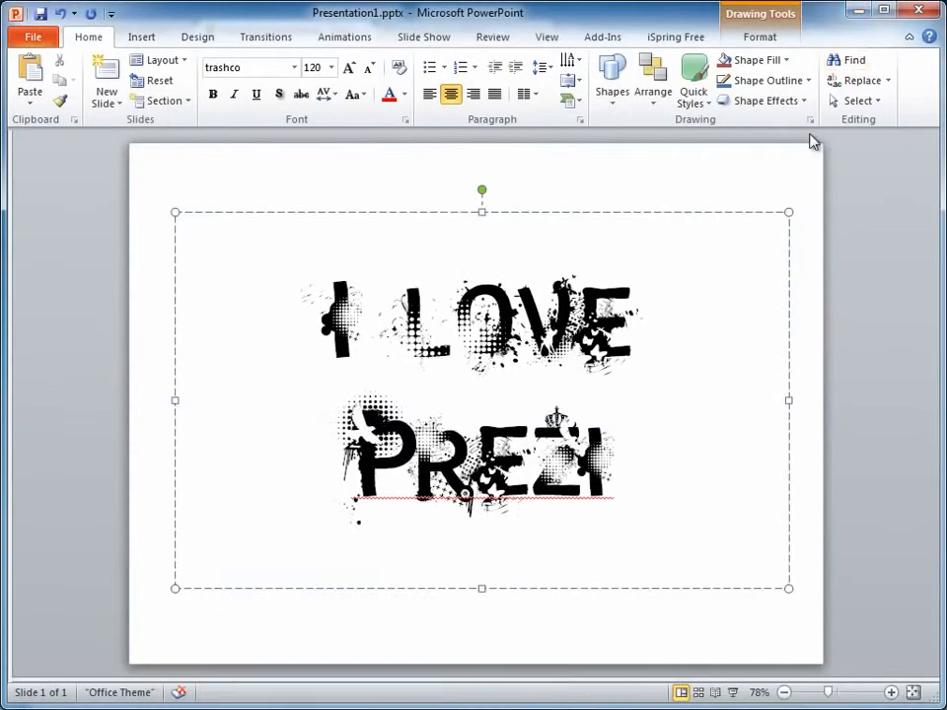
# - Switch to Prezi in the browser and create a new prezi titled "I love Prezi demo"
pyautogui.click(858, 10)
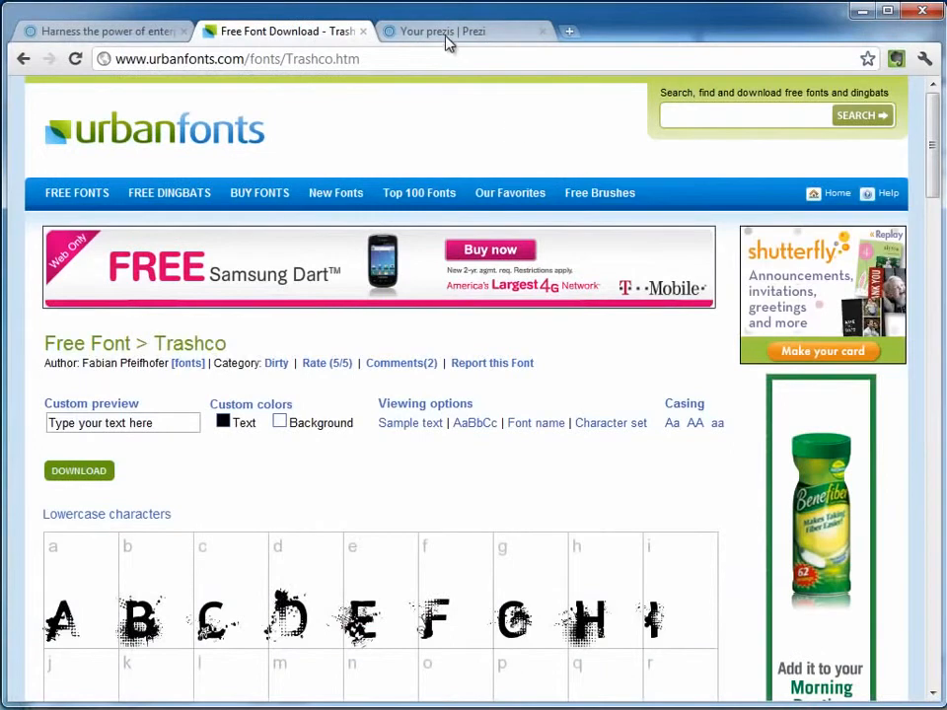
pyautogui.click(446, 36)
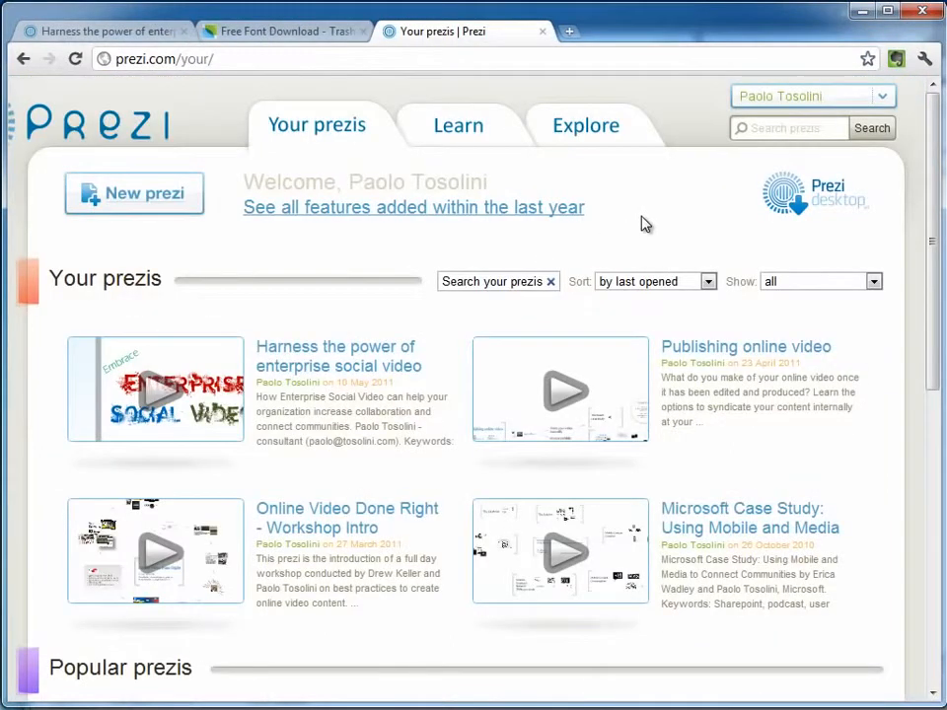
pyautogui.click(139, 198)
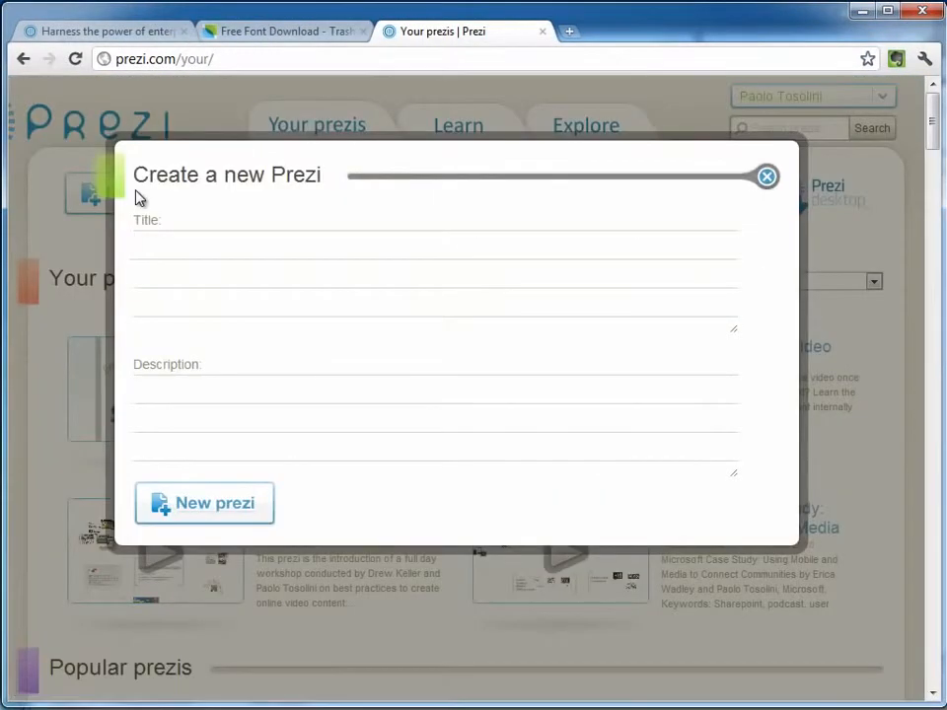
pyautogui.write('I love Prezi')
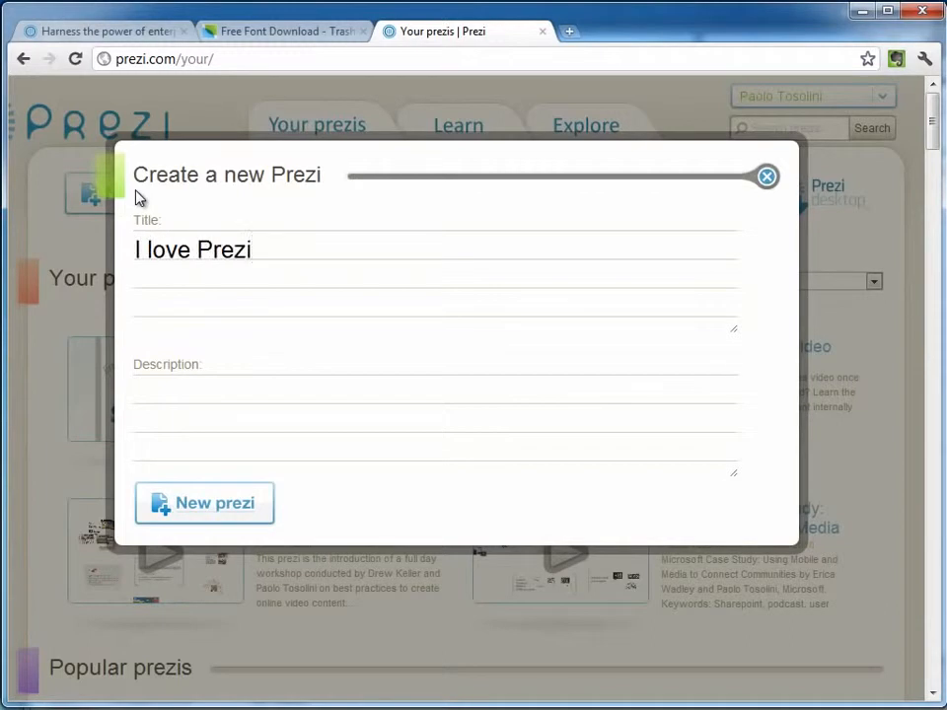
pyautogui.write(' demo')
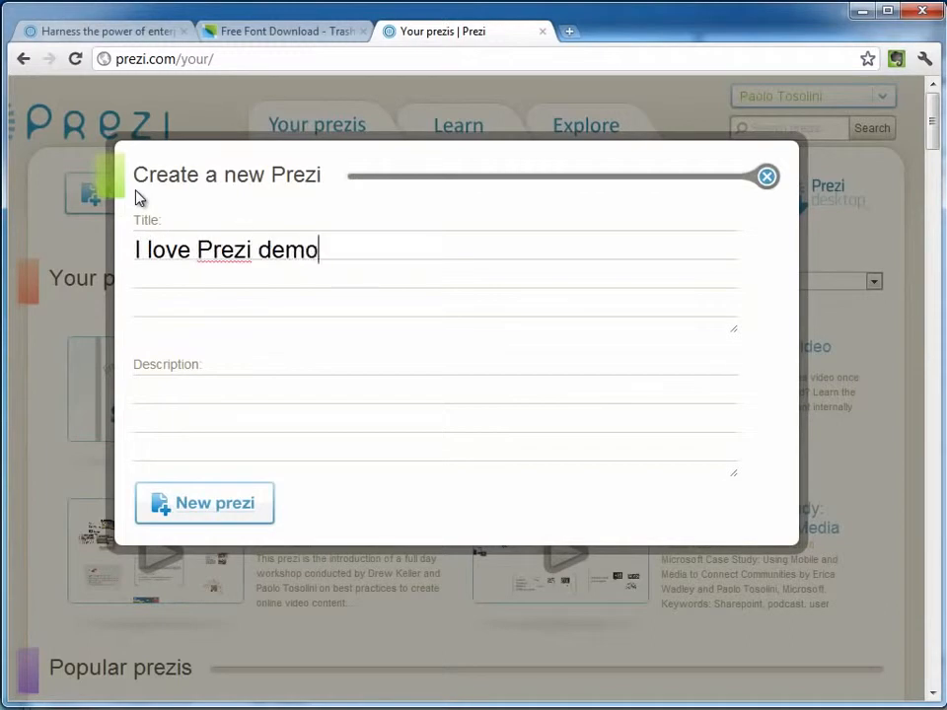
pyautogui.click(215, 513)
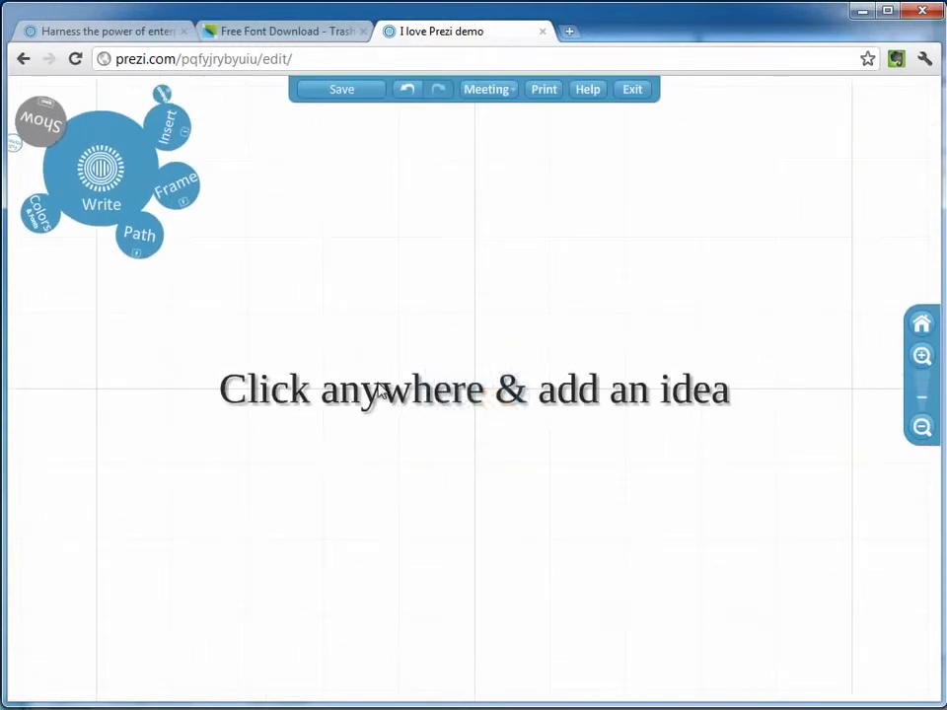
# - Insert Presentation1.pdf from the Downloads folder into the prezi
pyautogui.click(170, 134)
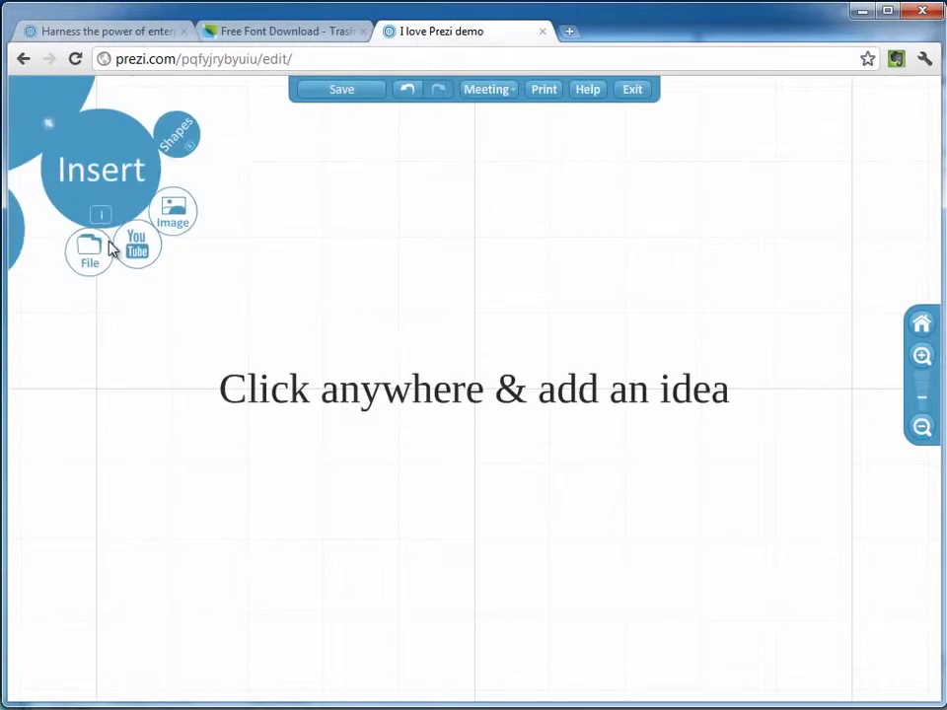
pyautogui.click(90, 253)
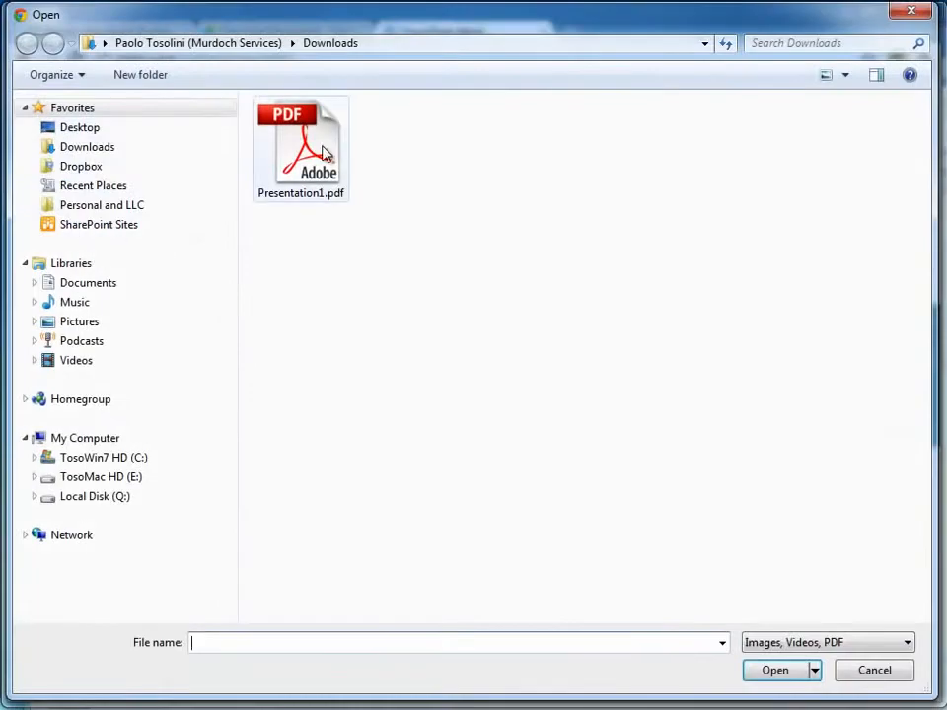
pyautogui.click(292, 164)
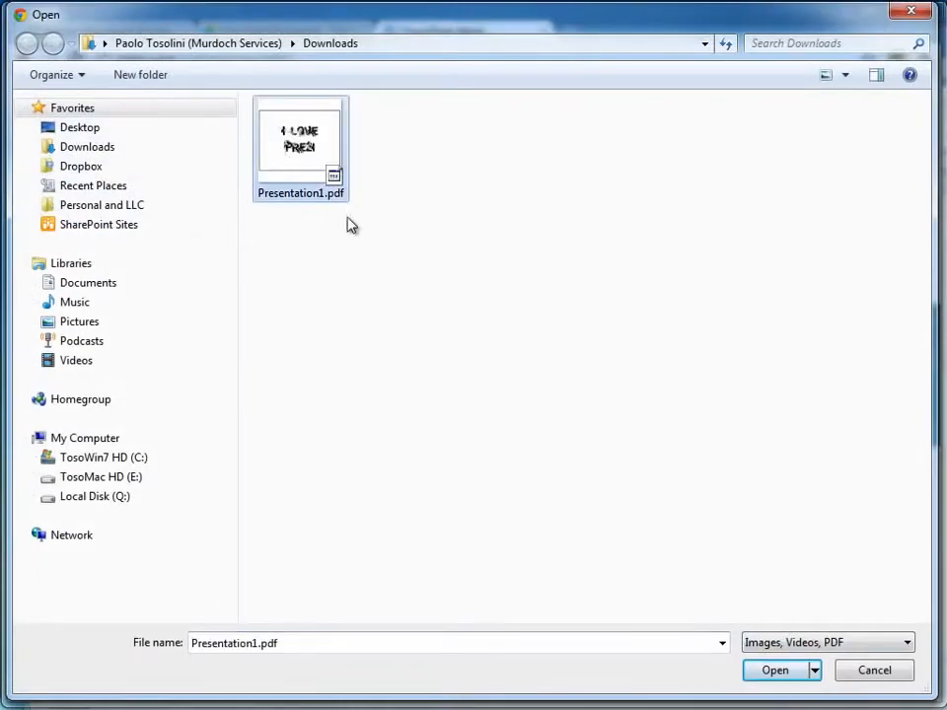
pyautogui.click(777, 671)
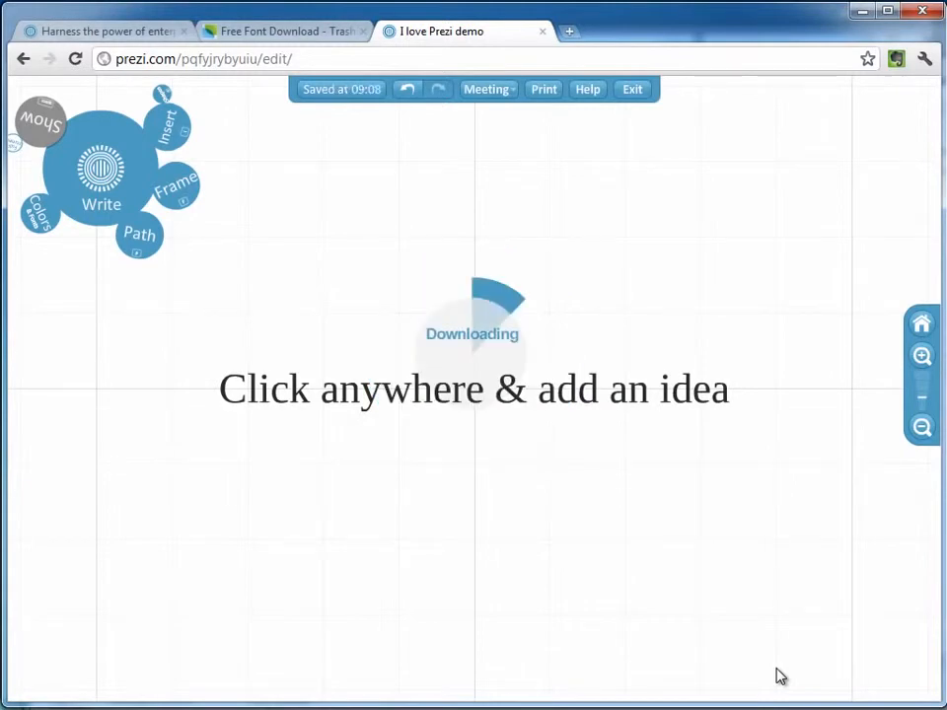
# - Reposition and enlarge the inserted "I LOVE PREZI" artwork until the lettering fills the canvas
pyautogui.click(478, 357)
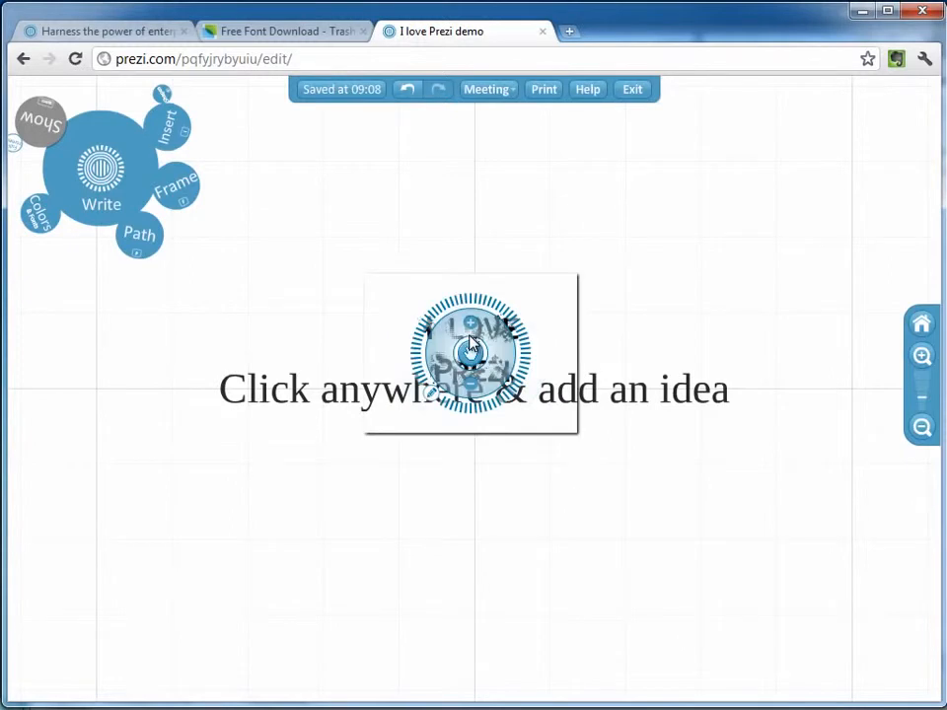
pyautogui.click(483, 361)
pyautogui.moveTo(489, 368); pyautogui.dragTo(580, 433)
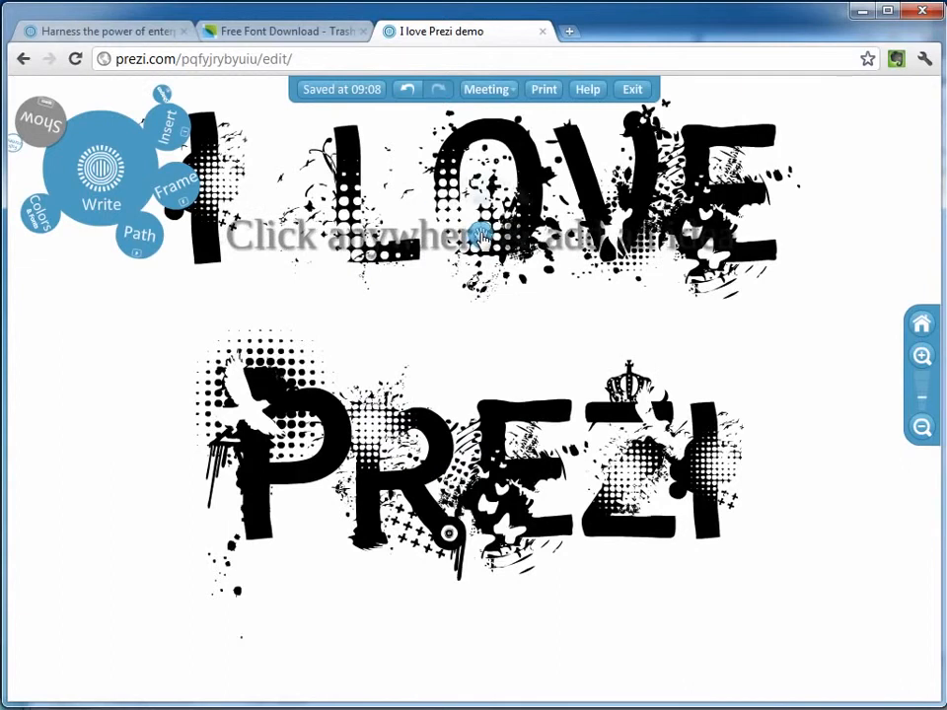
# - Shrink the "Click anywhere & add an idea" text and place it inside a white dot of the letter O
pyautogui.click(480, 236)
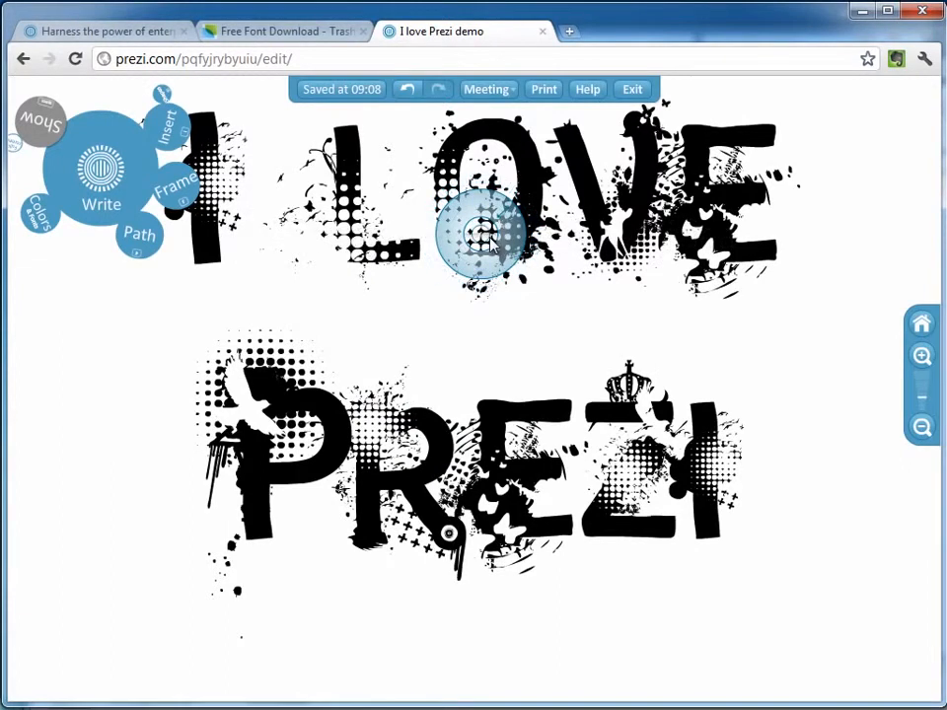
pyautogui.click(481, 235)
pyautogui.click(480, 237)
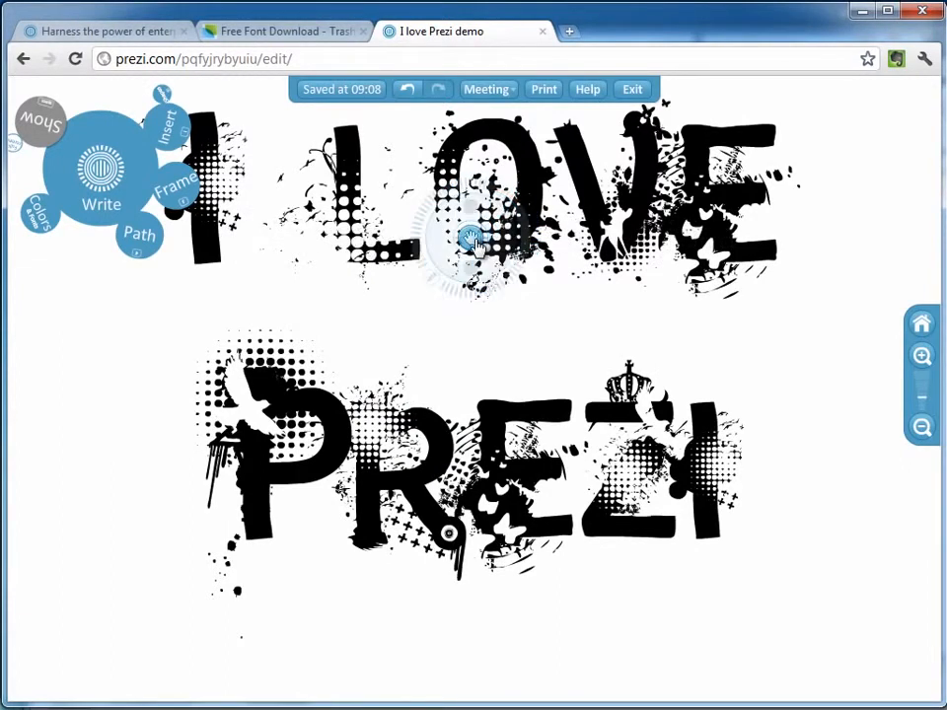
pyautogui.click(471, 238)
pyautogui.scroll(4, 477, 248)
pyautogui.scroll(5, 479, 254)
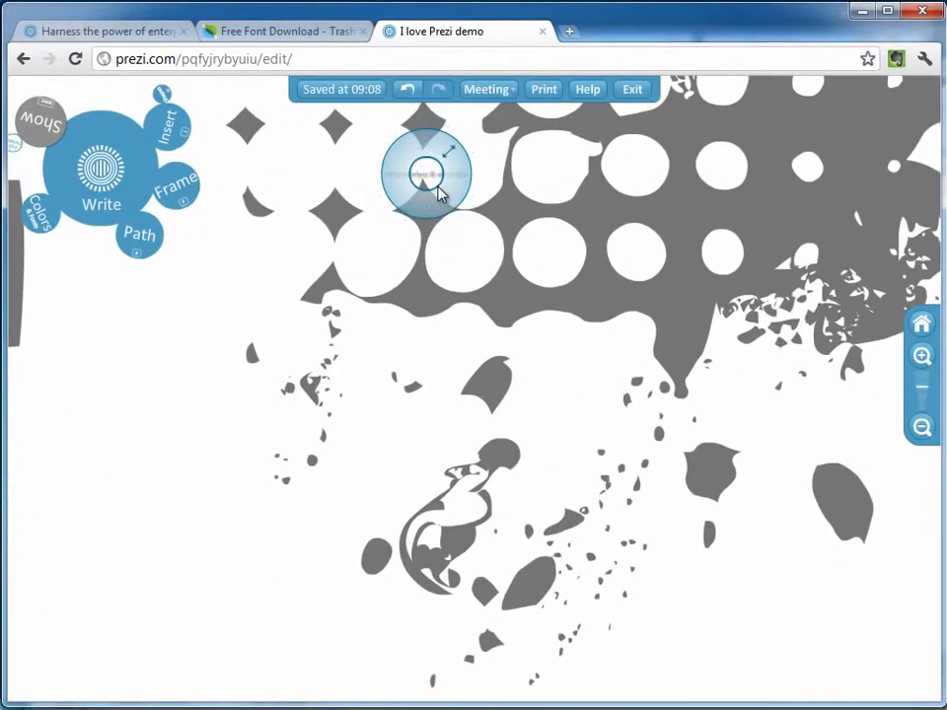
pyautogui.scroll(2, 464, 197)
pyautogui.scroll(2, 468, 198)
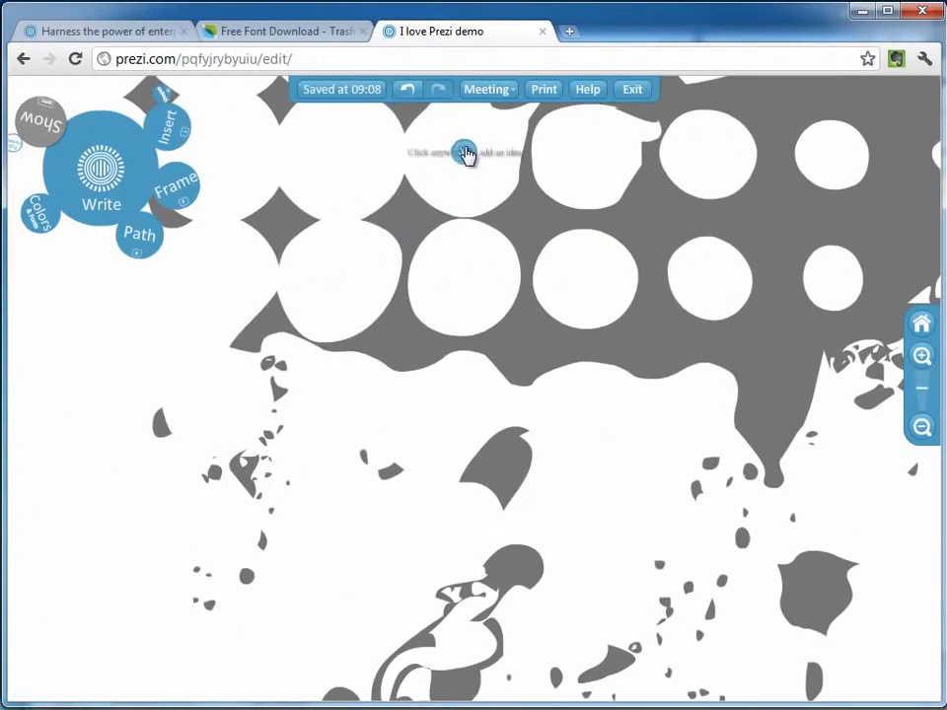
pyautogui.click(464, 156)
pyautogui.scroll(3, 470, 164)
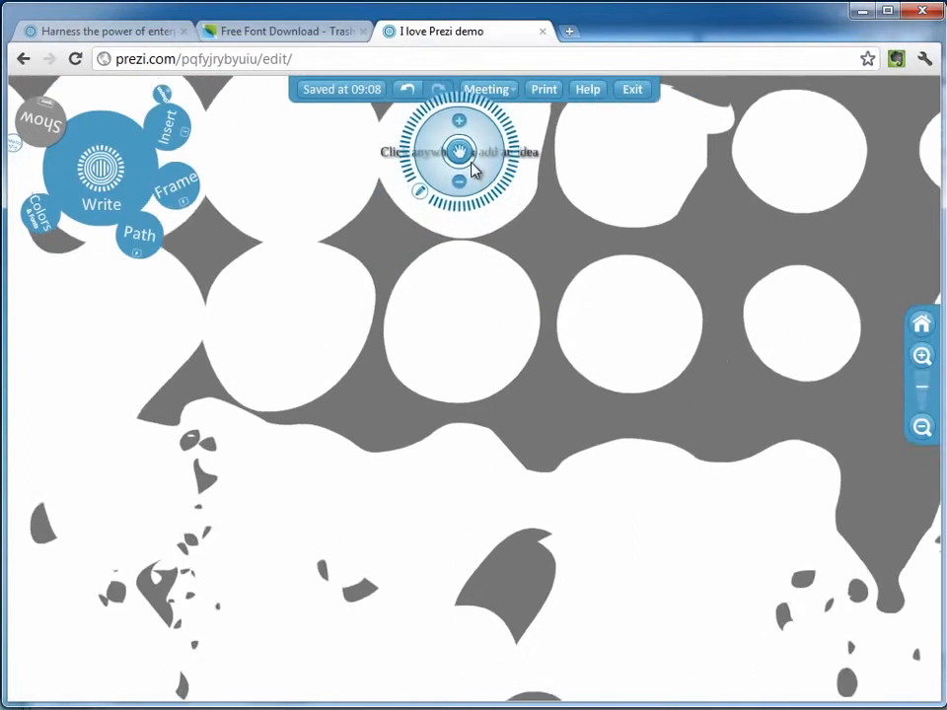
pyautogui.moveTo(498, 298); pyautogui.dragTo(509, 438)
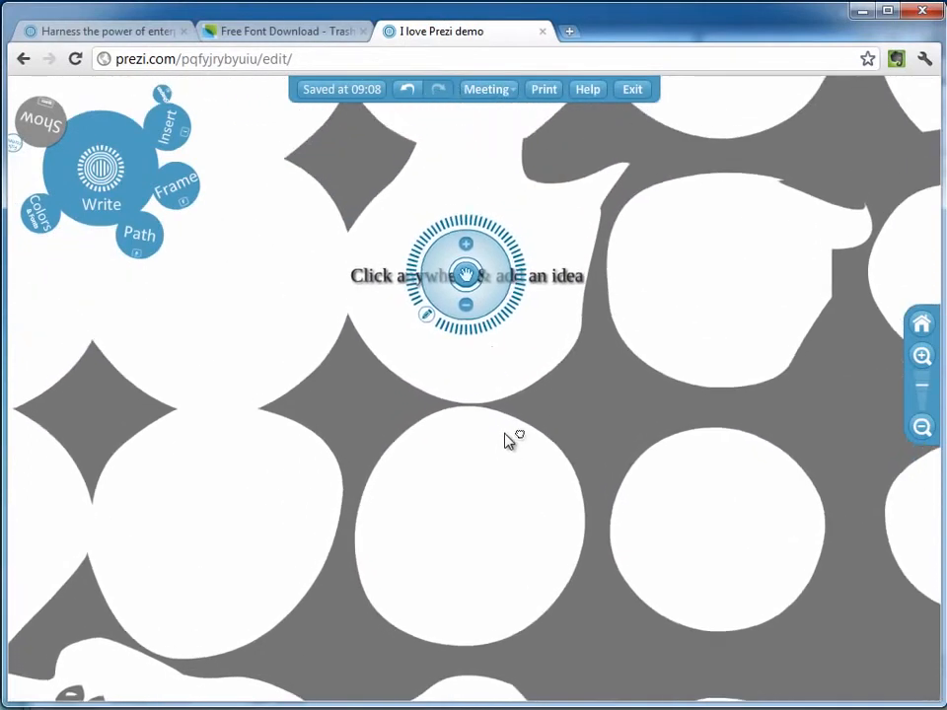
# - Replace the placeholder text with "Slide 1" and centre it inside its white circle
pyautogui.doubleClick(395, 297)
pyautogui.press('Delete')
pyautogui.press('Delete')
pyautogui.press('Delete')
pyautogui.press('Delete')
pyautogui.press('Delete')
pyautogui.press('Delete')
pyautogui.press('Delete')
pyautogui.press('Delete')
pyautogui.press('Delete')
pyautogui.press('Delete')
pyautogui.press('Delete')
pyautogui.press('Delete')
pyautogui.press('Delete')
pyautogui.press('Delete')
pyautogui.press('Delete')
pyautogui.press('Delete')
pyautogui.press('Delete')
pyautogui.press('Delete')
pyautogui.press('Delete')
pyautogui.press('Delete')
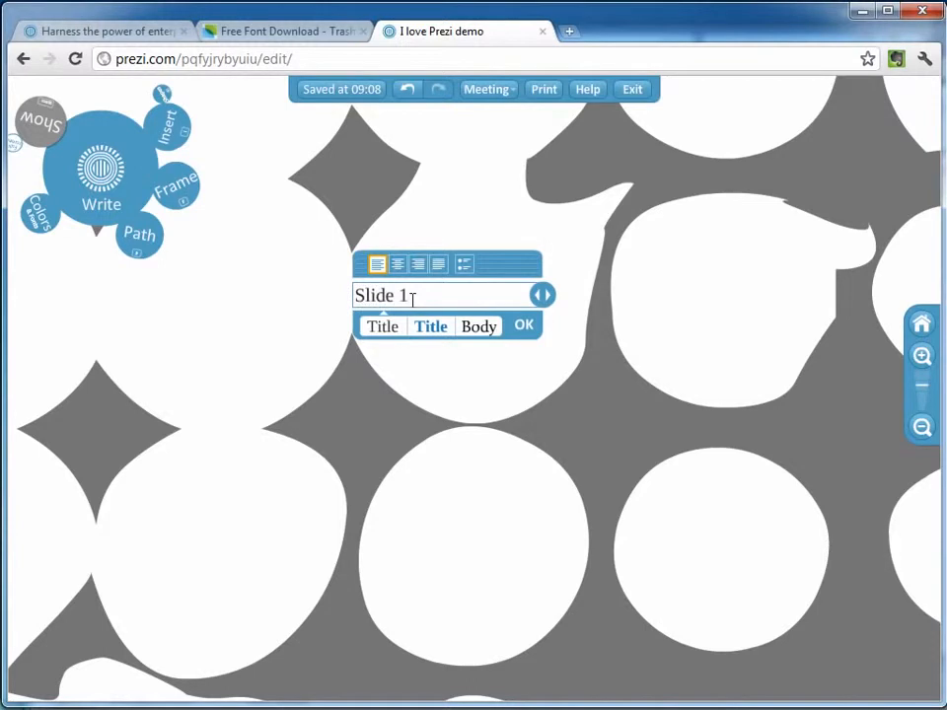
pyautogui.click(471, 387)
pyautogui.click(405, 304)
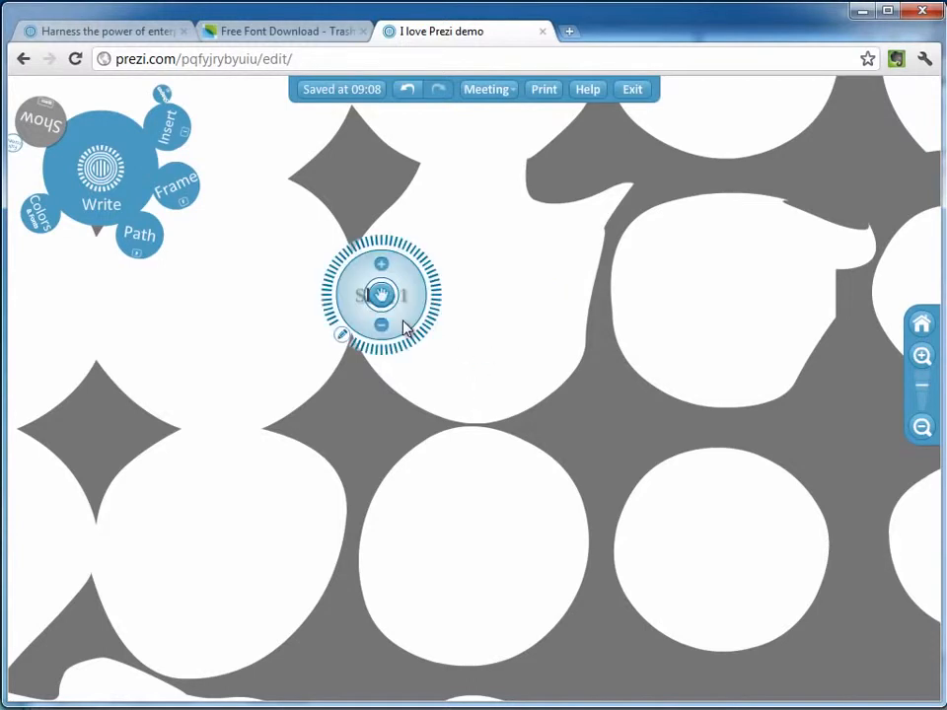
pyautogui.moveTo(382, 299); pyautogui.dragTo(476, 294)
# - Add the text "Slide 2" in the white circle beside "Slide 1" and centre it there
pyautogui.click(695, 305)
pyautogui.write('Slide 2')
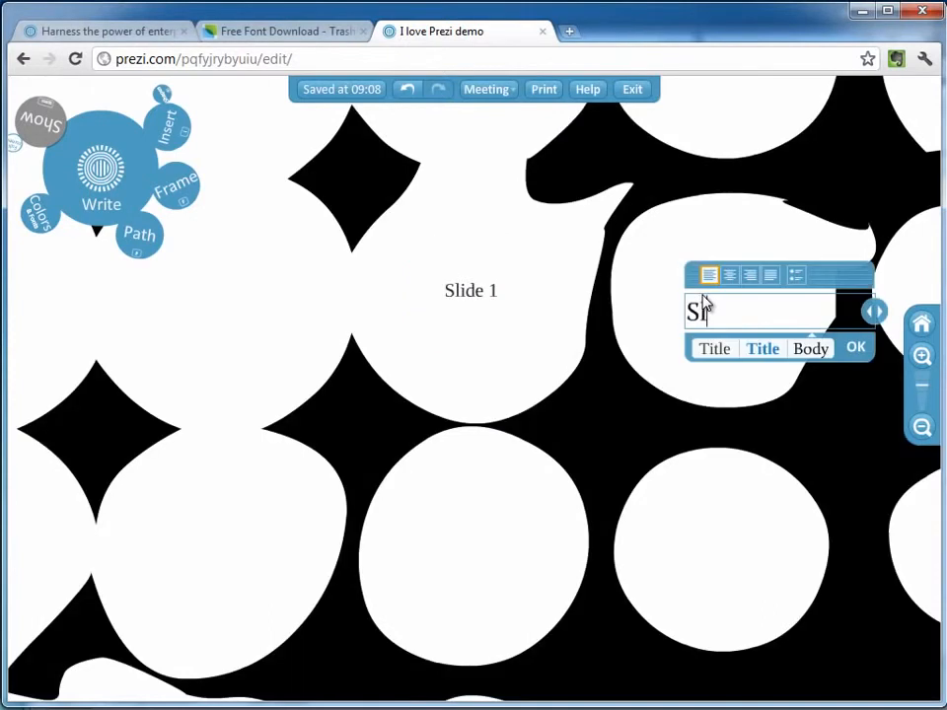
pyautogui.click(657, 335)
pyautogui.click(719, 318)
pyautogui.moveTo(673, 330); pyautogui.dragTo(676, 310)
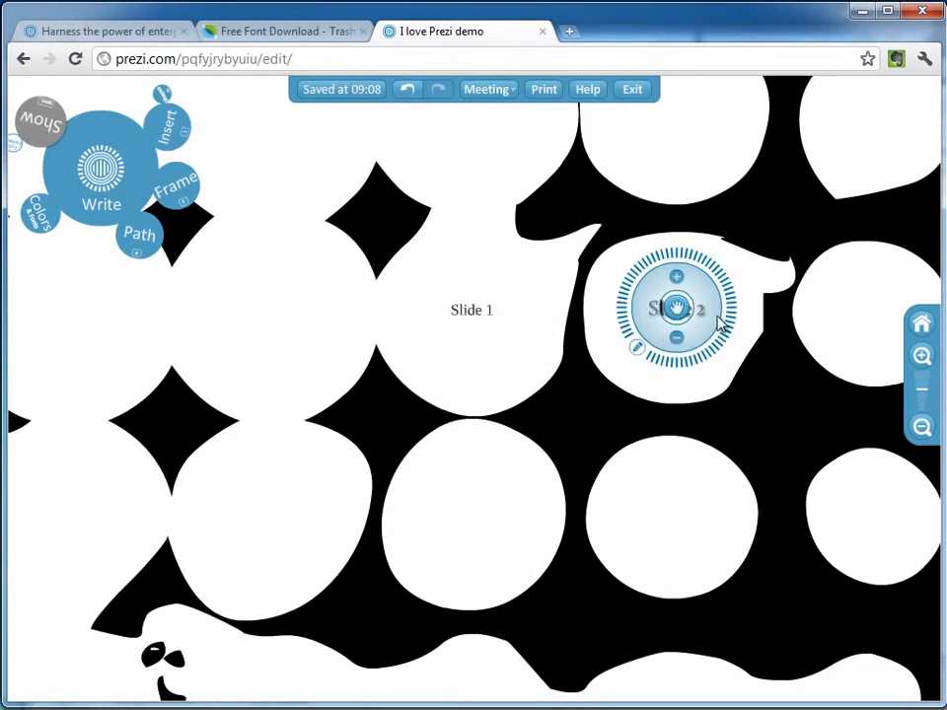
# - Rotate the "Slide 2" text slightly clockwise and add a path from "Slide 1" to "Slide 2" to the "I LOVE PREZI" artwork
pyautogui.moveTo(726, 344); pyautogui.dragTo(710, 359)
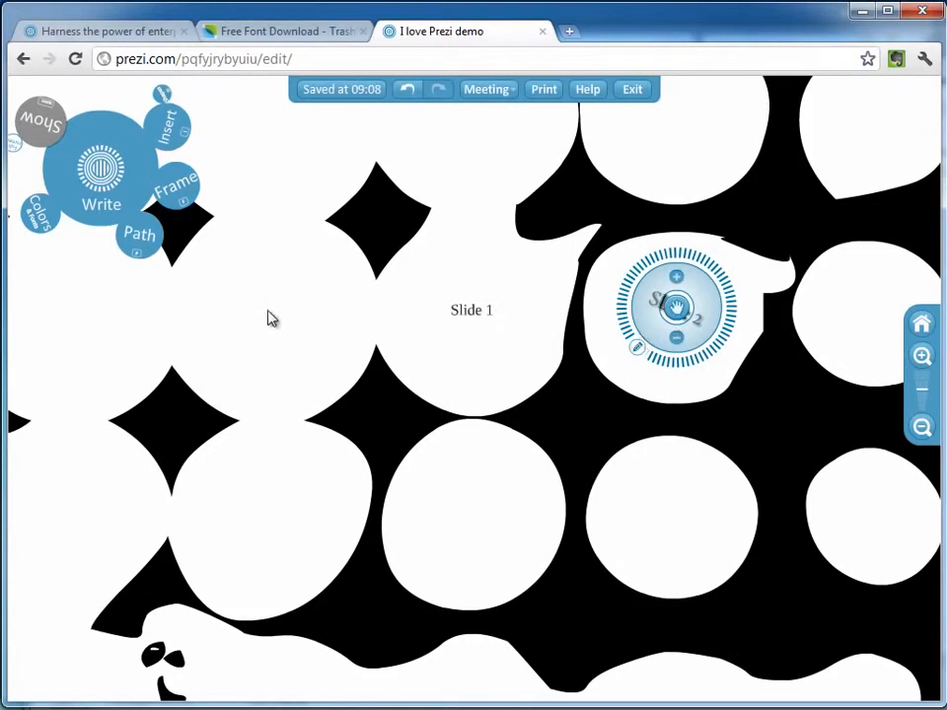
pyautogui.click(139, 237)
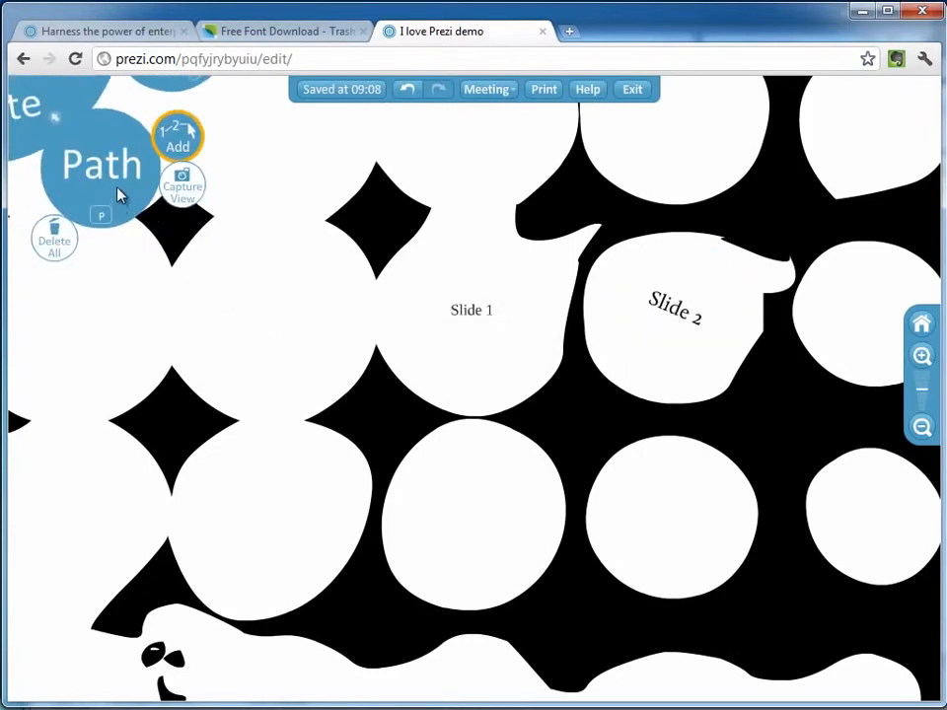
pyautogui.click(470, 314)
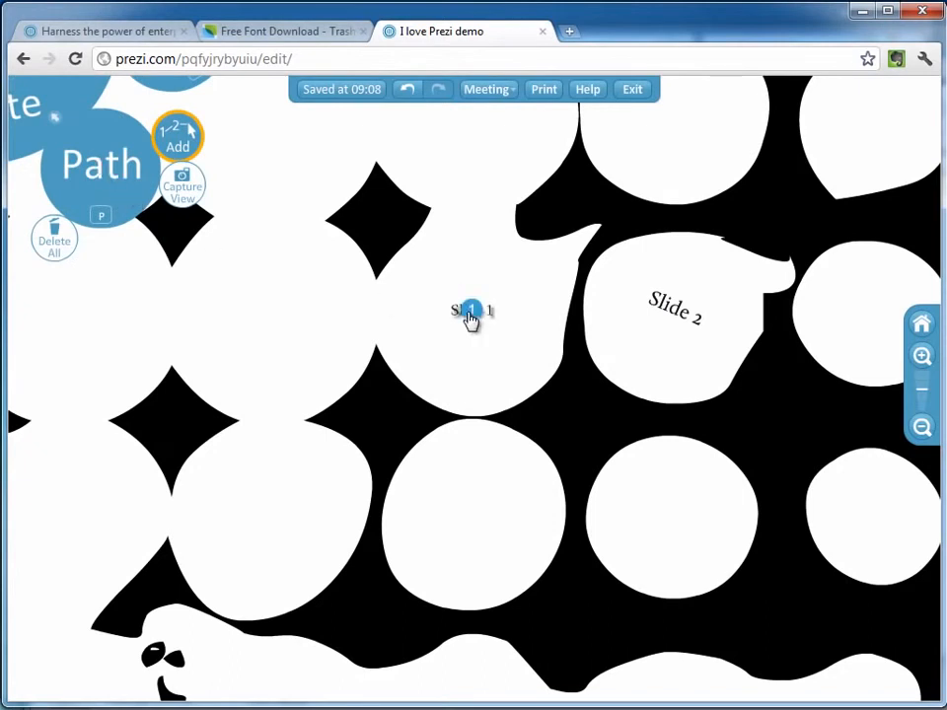
pyautogui.click(671, 314)
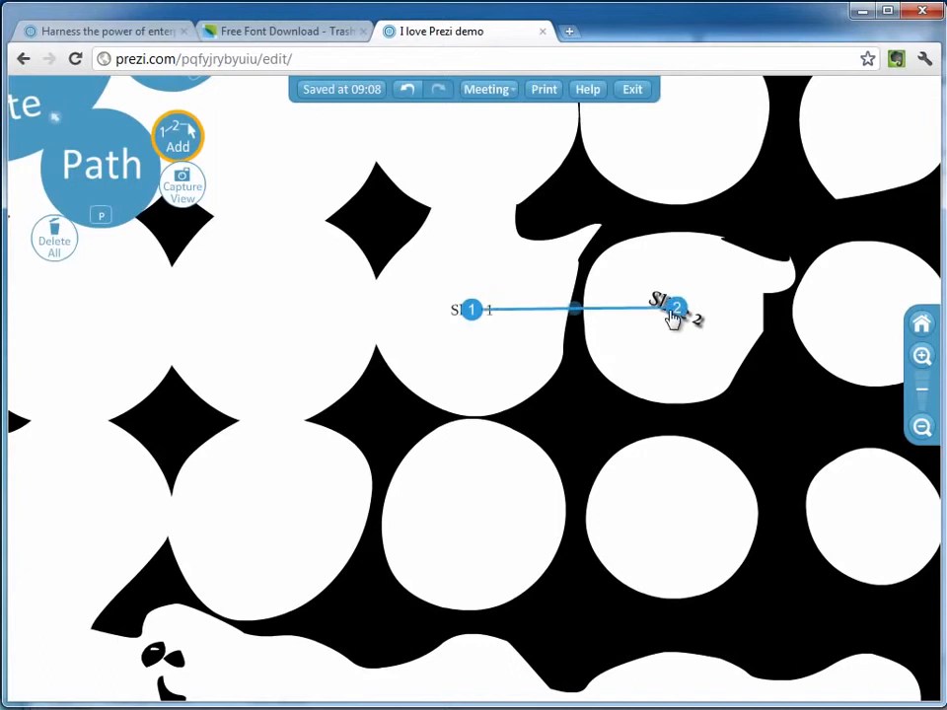
pyautogui.click(579, 423)
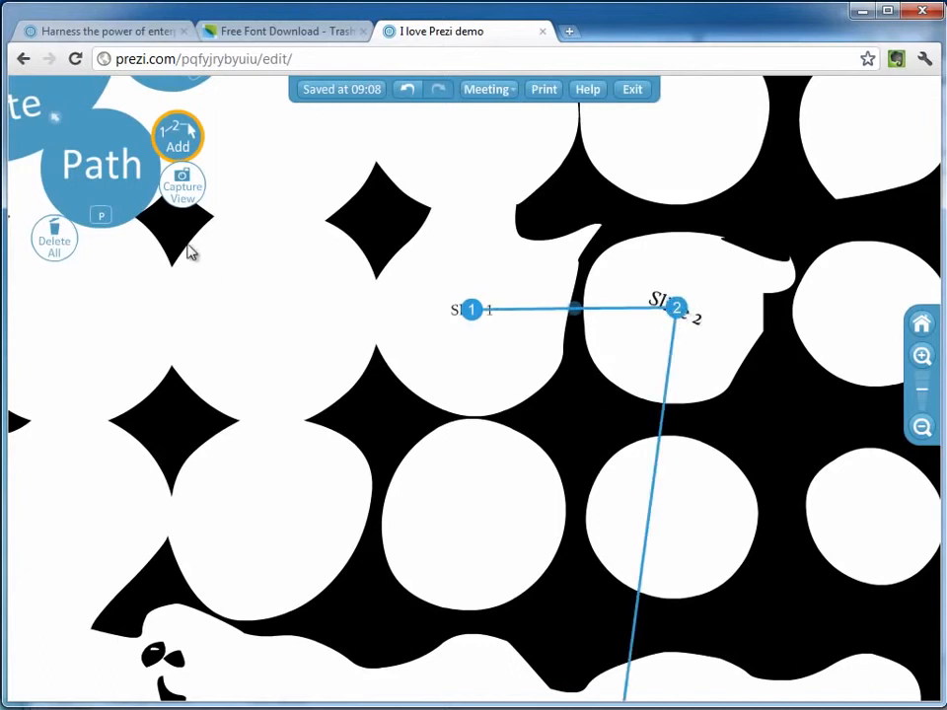
pyautogui.click(108, 243)
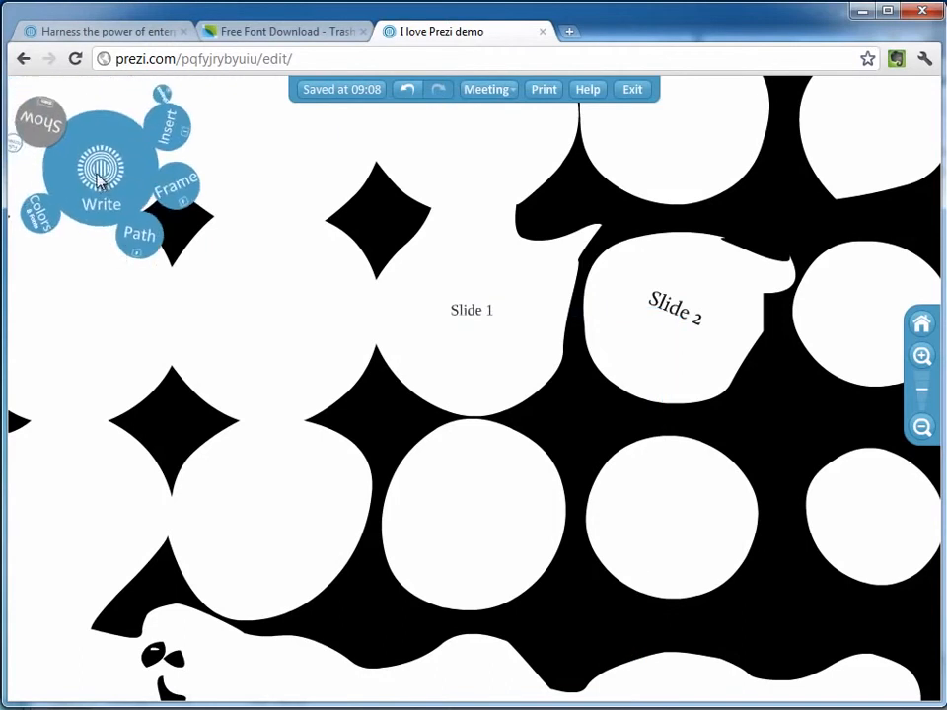
# - Preview the presentation in Show mode, going from "Slide 1" through "Slide 2" to the full "I LOVE PREZI" artwork
pyautogui.click(41, 122)
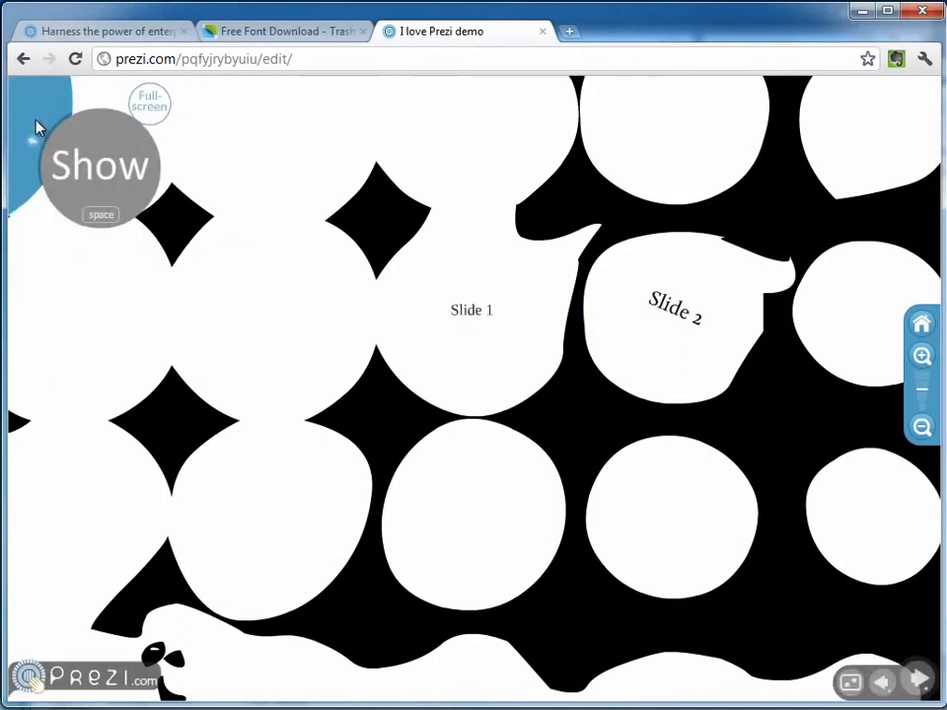
pyautogui.click(470, 316)
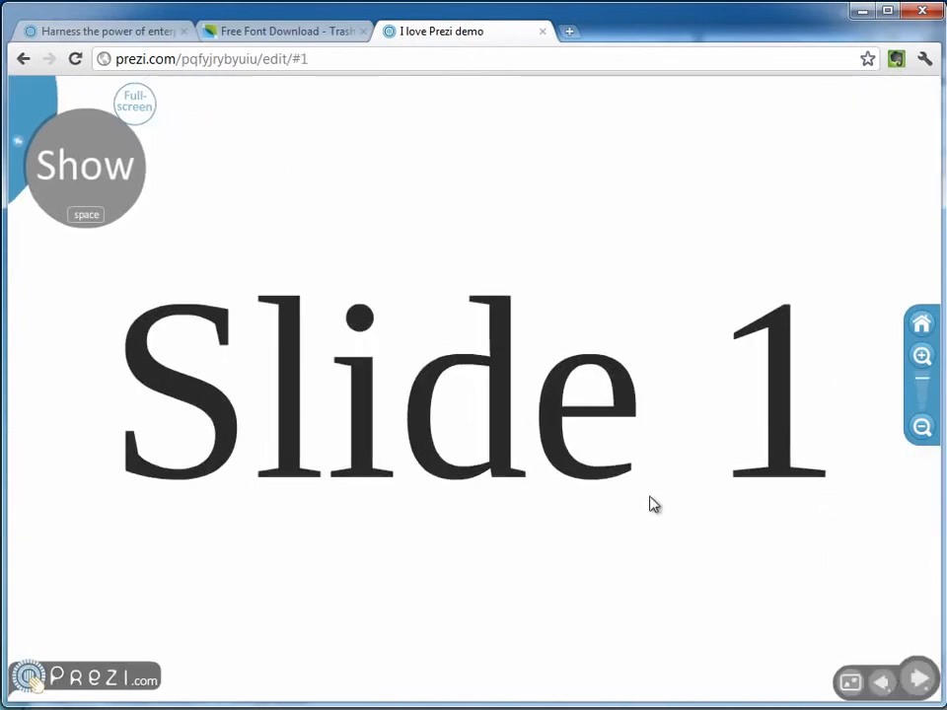
pyautogui.click(918, 681)
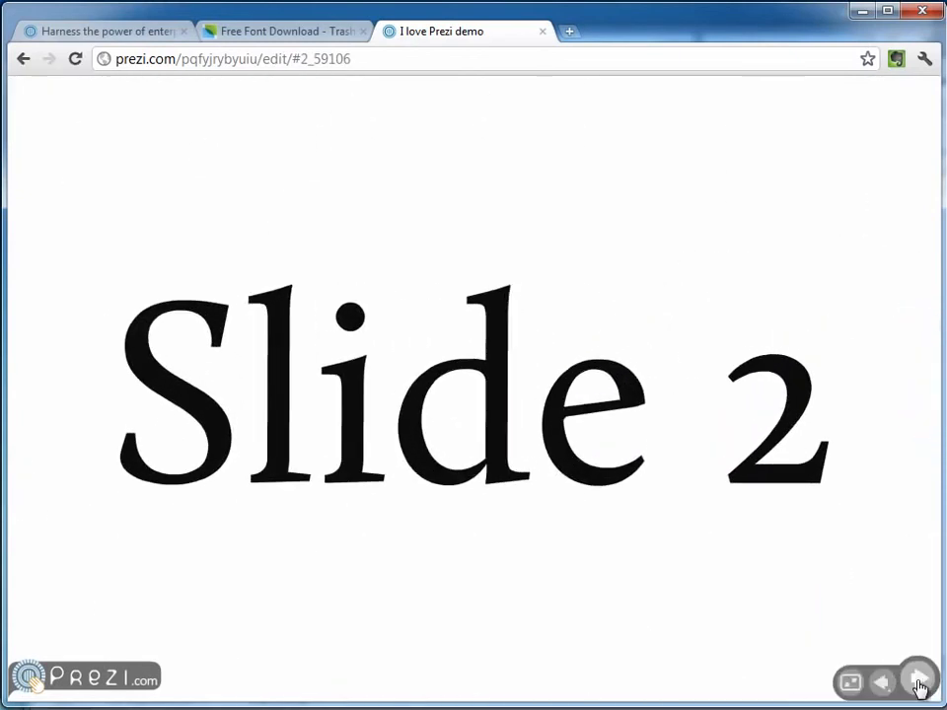
pyautogui.click(918, 680)
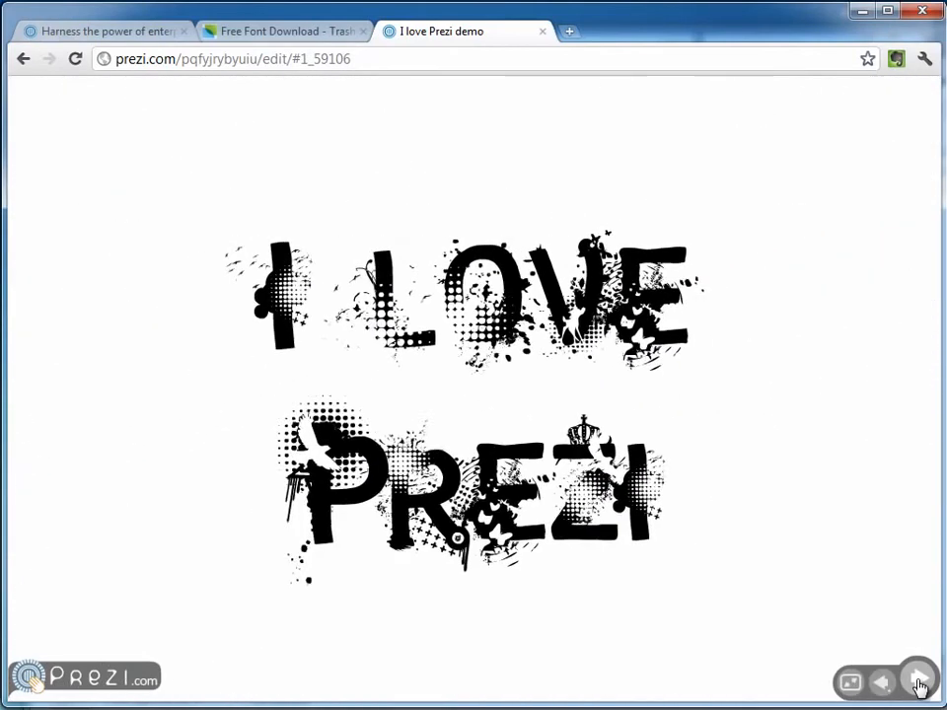